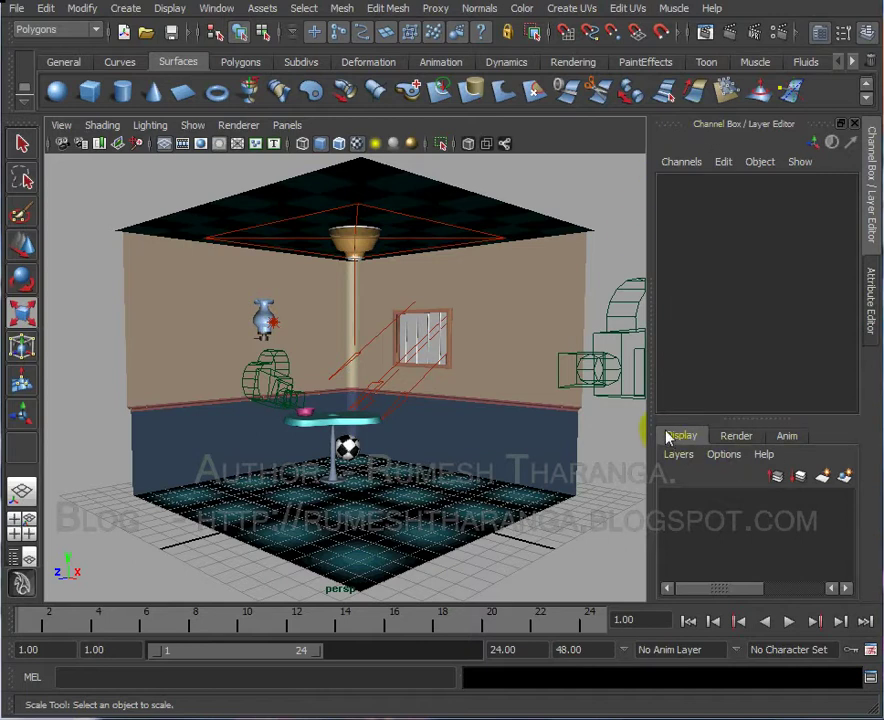
# Compare the room scene's Render, Anim and Display layer lists, ending back on Display
pyautogui.click(735, 443)
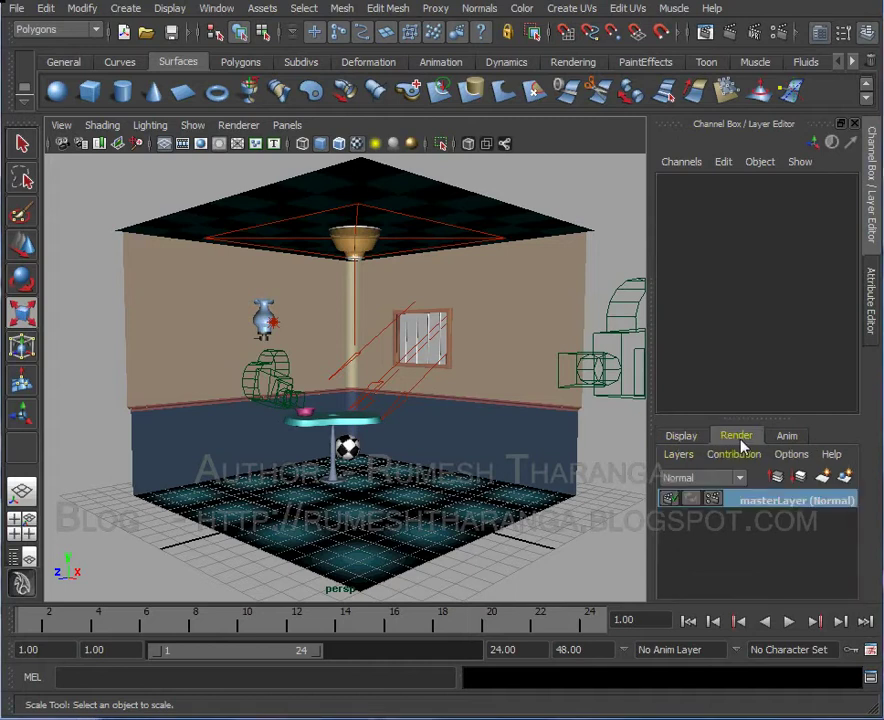
pyautogui.click(787, 437)
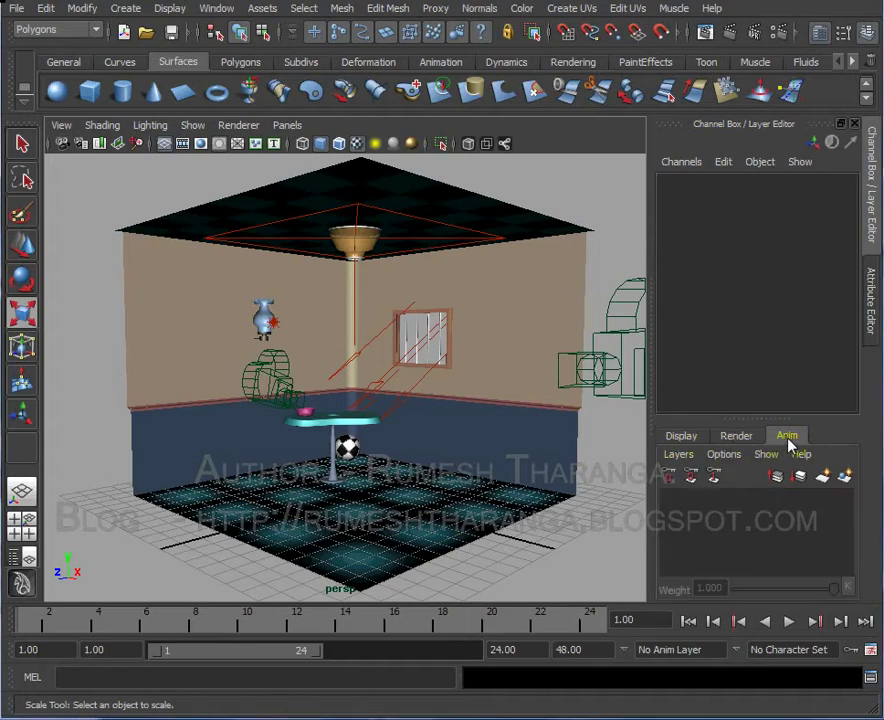
pyautogui.click(688, 440)
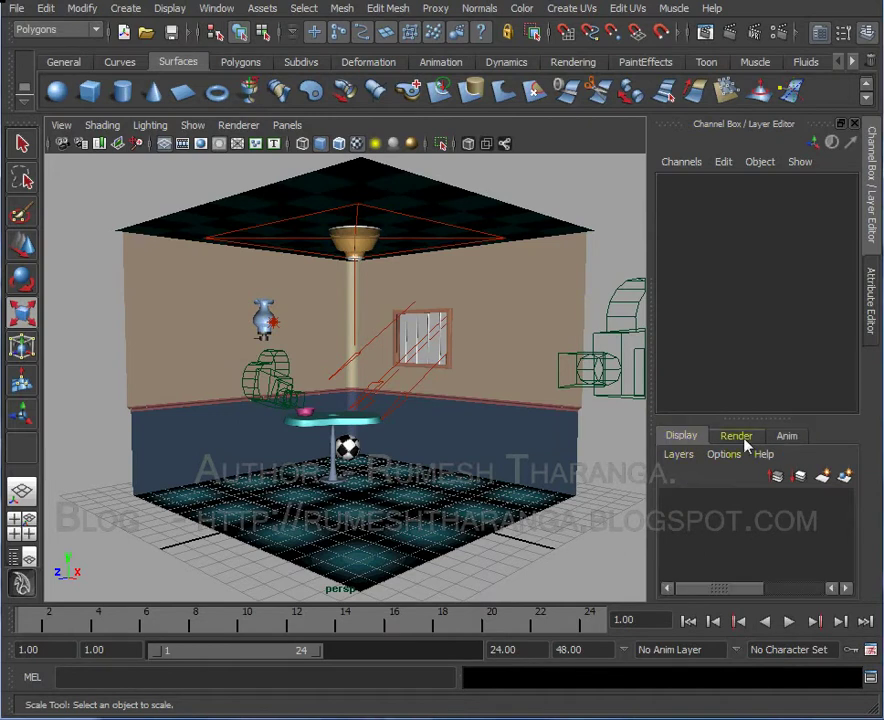
pyautogui.click(743, 443)
pyautogui.click(784, 440)
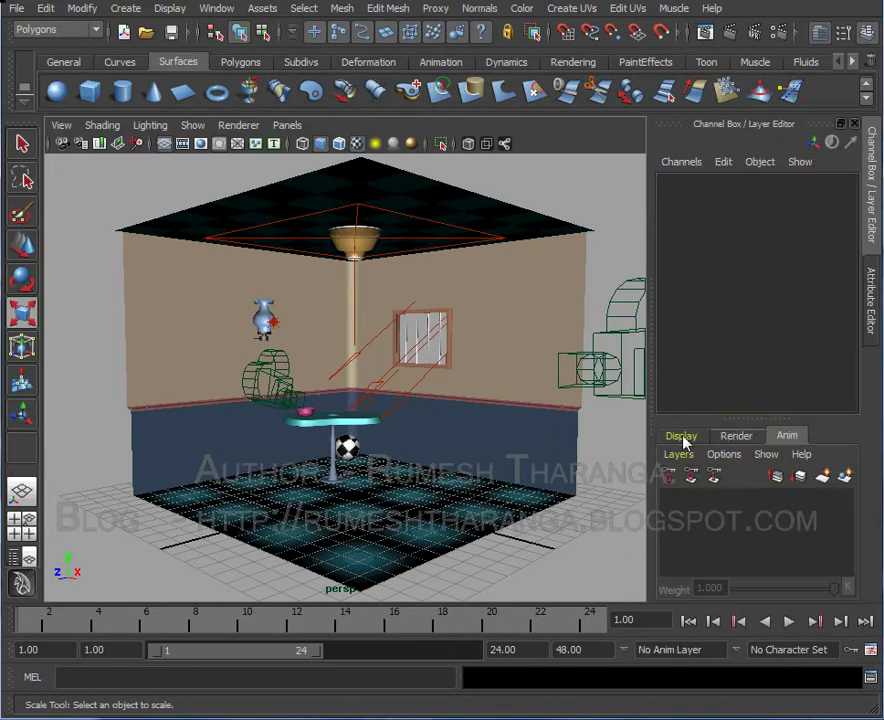
pyautogui.click(676, 440)
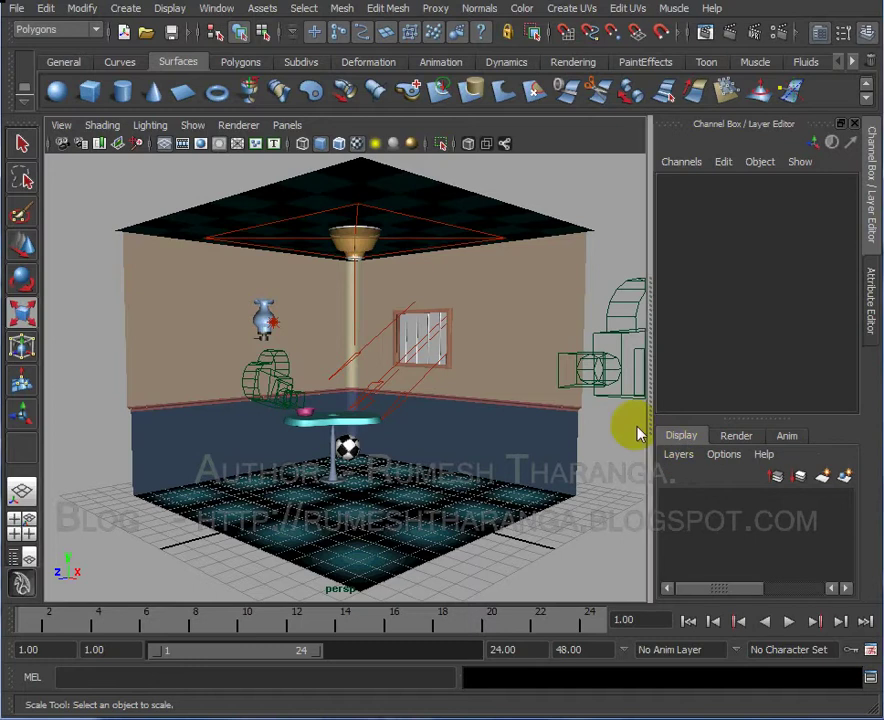
# Tumble the room view, then switch to the other open Maya window
pyautogui.keyDown('alt'); pyautogui.moveTo(502, 459); pyautogui.dragTo(533, 462); pyautogui.keyUp('alt')
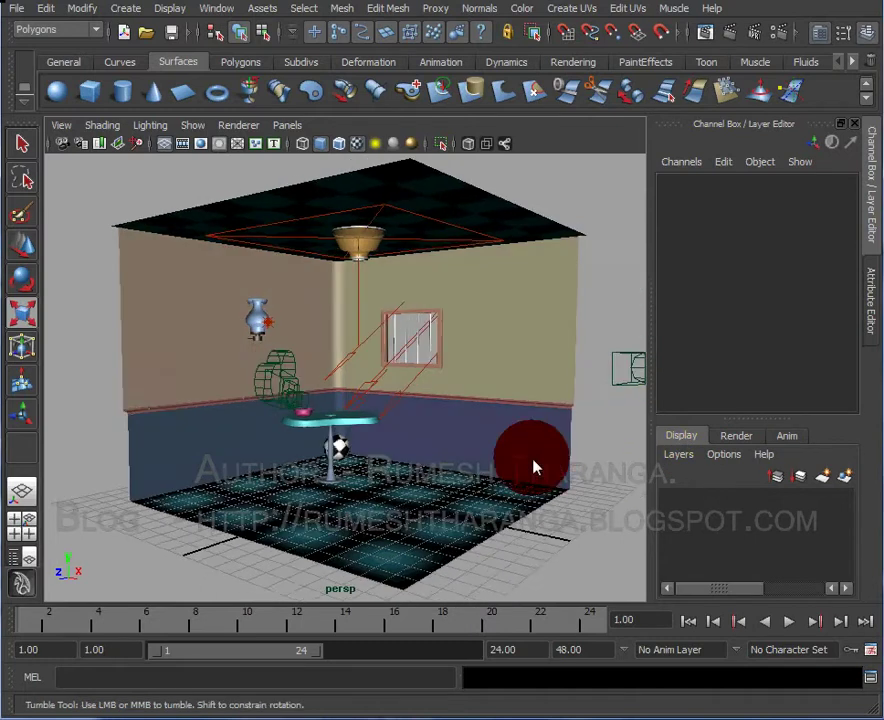
pyautogui.keyDown('alt'); pyautogui.moveTo(533, 462); pyautogui.dragTo(474, 458, button='right'); pyautogui.keyUp('alt')
pyautogui.keyDown('alt'); pyautogui.moveTo(474, 458); pyautogui.dragTo(475, 467); pyautogui.keyUp('alt')
pyautogui.keyDown('alt'); pyautogui.moveTo(474, 467); pyautogui.dragTo(488, 477, button='right'); pyautogui.keyUp('alt')
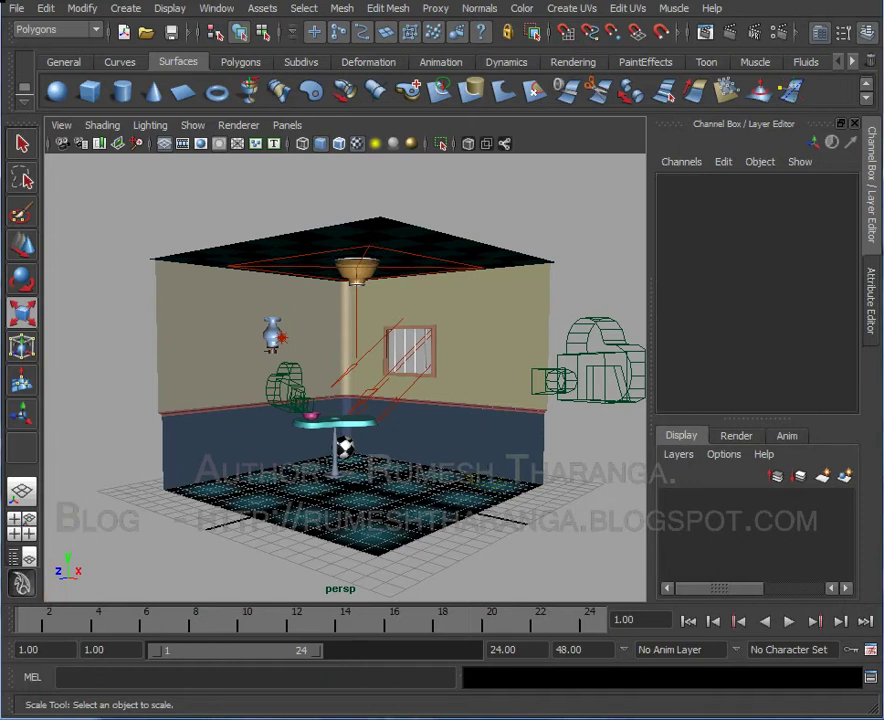
pyautogui.click(345, 520)
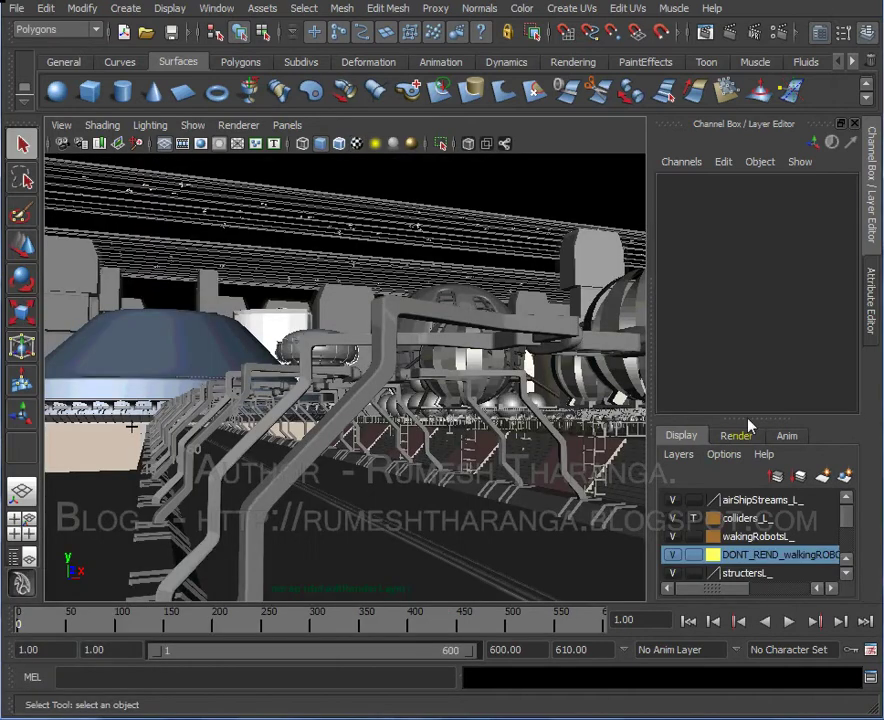
# Raise the Channel Box/Layer Editor divider twice to list many more city display layers
pyautogui.moveTo(748, 420); pyautogui.dragTo(750, 364)
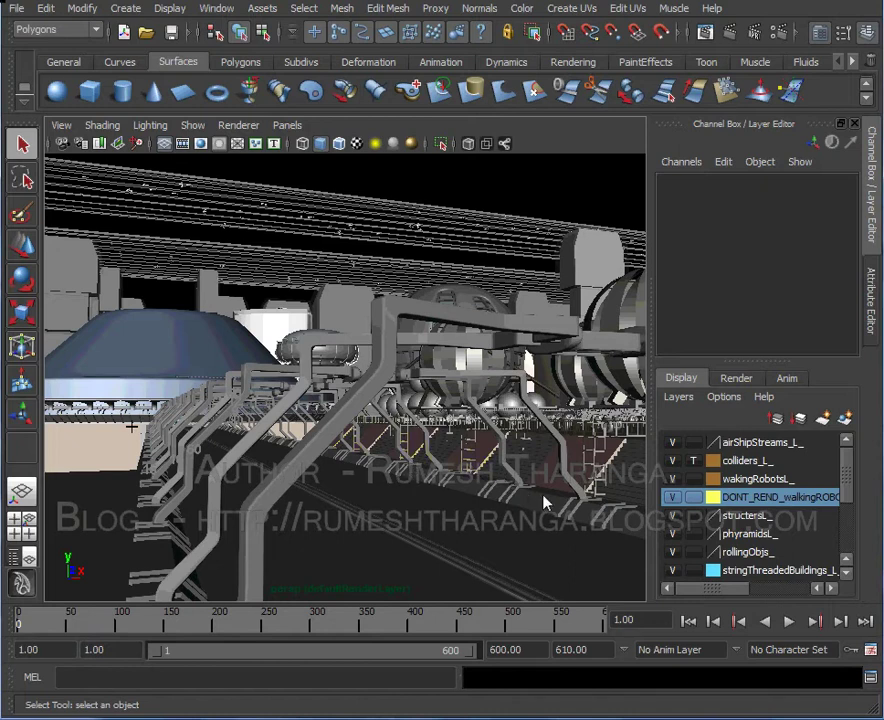
pyautogui.keyDown('alt'); pyautogui.moveTo(545, 503); pyautogui.dragTo(522, 507); pyautogui.keyUp('alt')
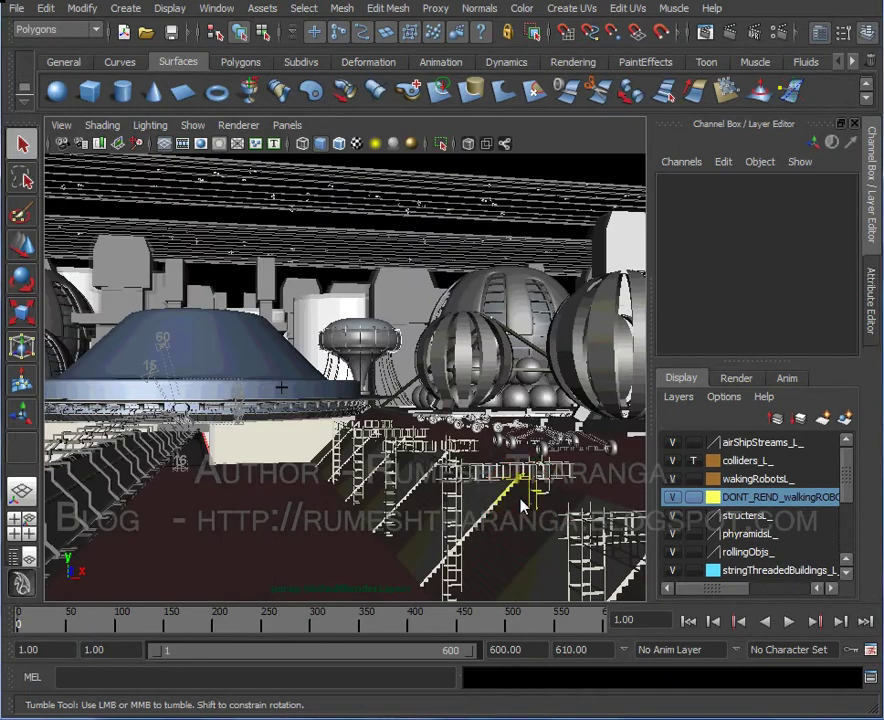
pyautogui.keyDown('alt'); pyautogui.moveTo(520, 505); pyautogui.dragTo(521, 506); pyautogui.keyUp('alt')
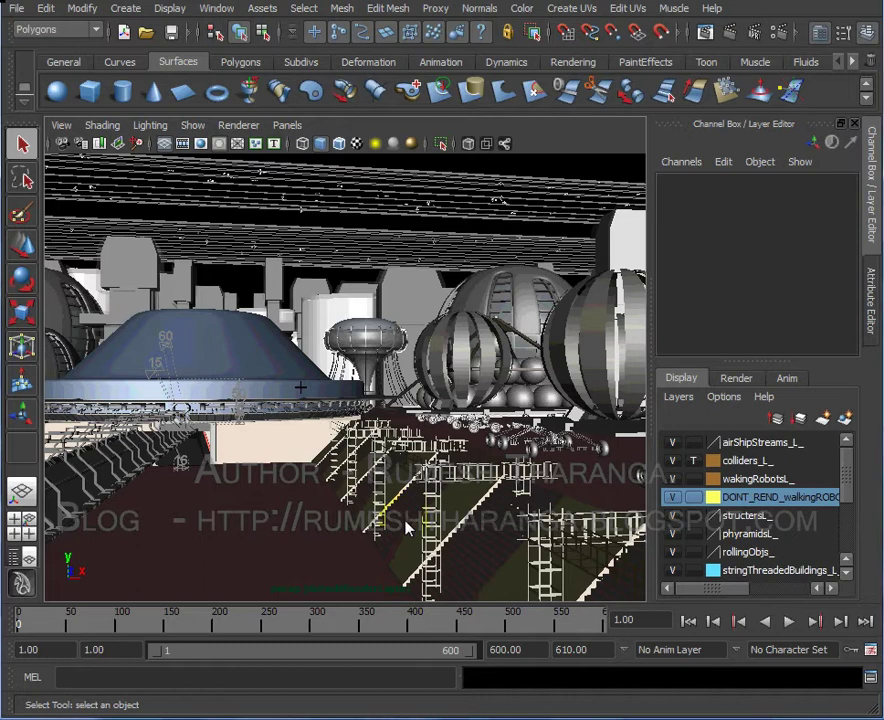
pyautogui.press('alt')
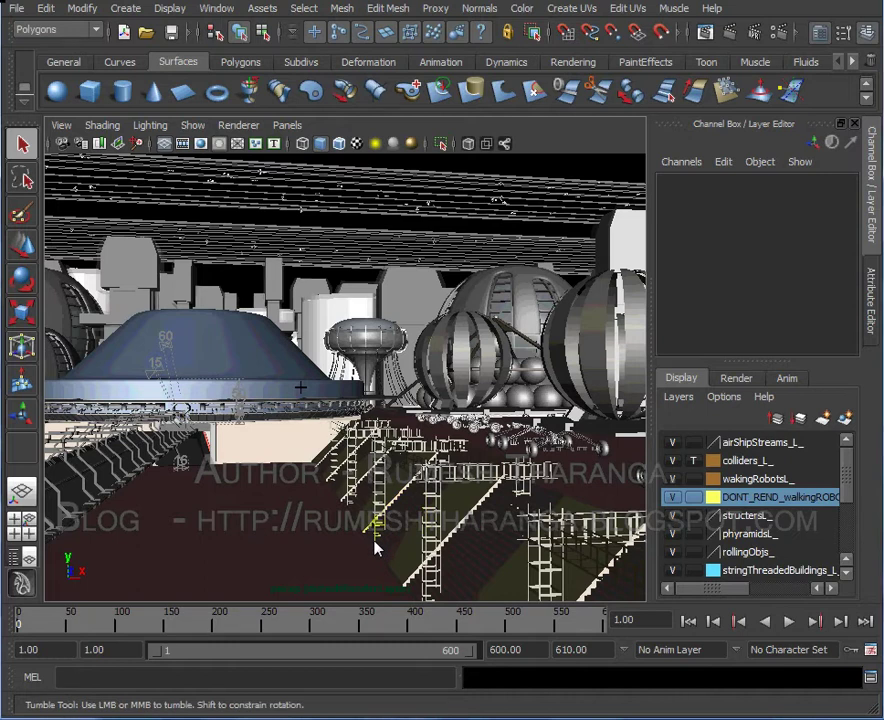
pyautogui.keyDown('alt'); pyautogui.moveTo(233, 523); pyautogui.dragTo(246, 528); pyautogui.keyUp('alt')
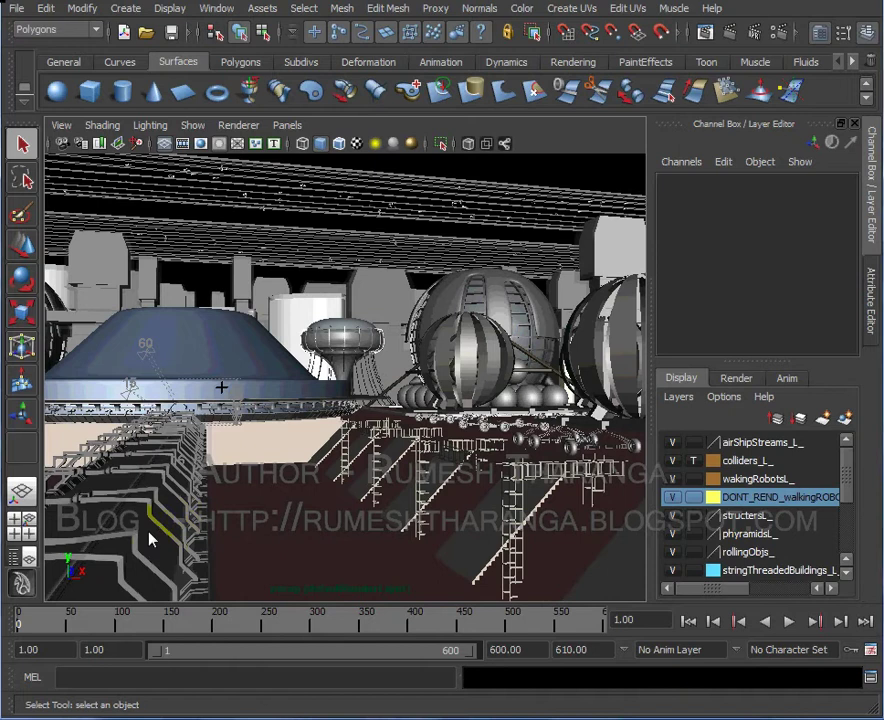
pyautogui.press('alt')
pyautogui.keyDown('alt'); pyautogui.moveTo(158, 541); pyautogui.dragTo(165, 541); pyautogui.keyUp('alt')
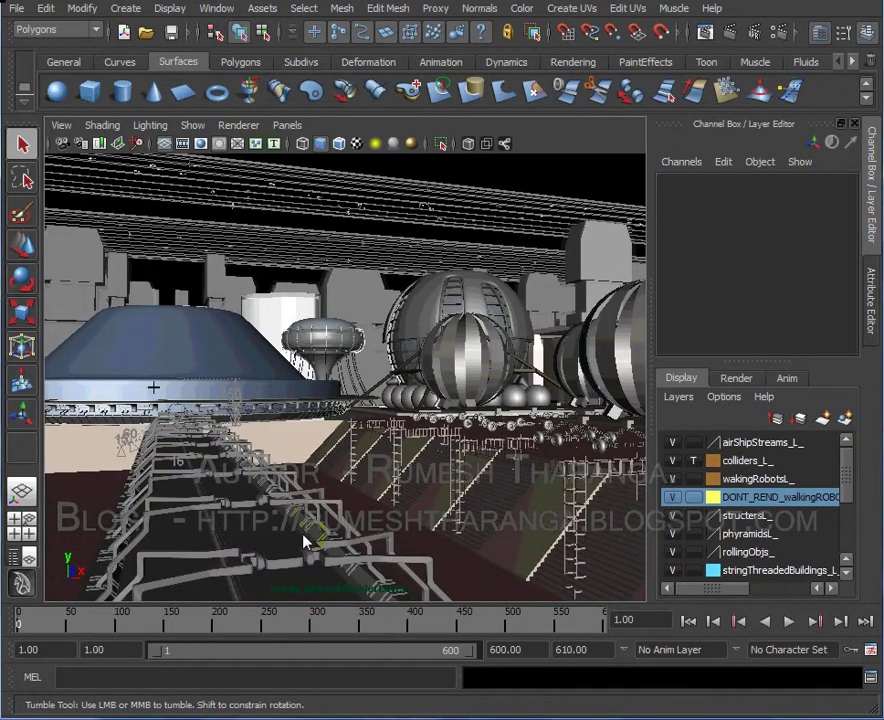
pyautogui.keyDown('alt'); pyautogui.moveTo(371, 543); pyautogui.dragTo(446, 553); pyautogui.keyUp('alt')
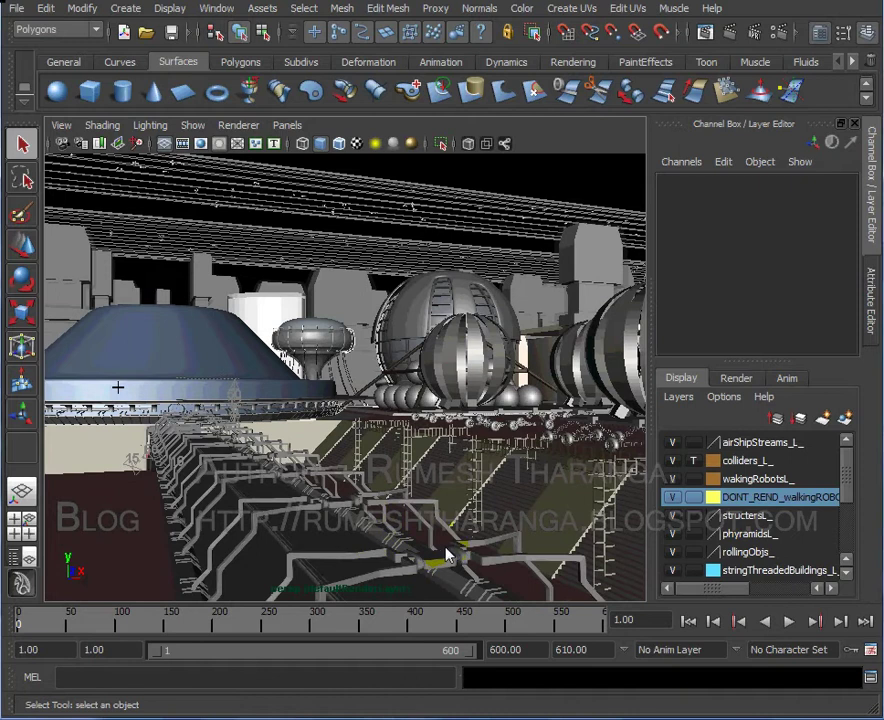
pyautogui.keyDown('alt'); pyautogui.moveTo(442, 537); pyautogui.dragTo(440, 541); pyautogui.keyUp('alt')
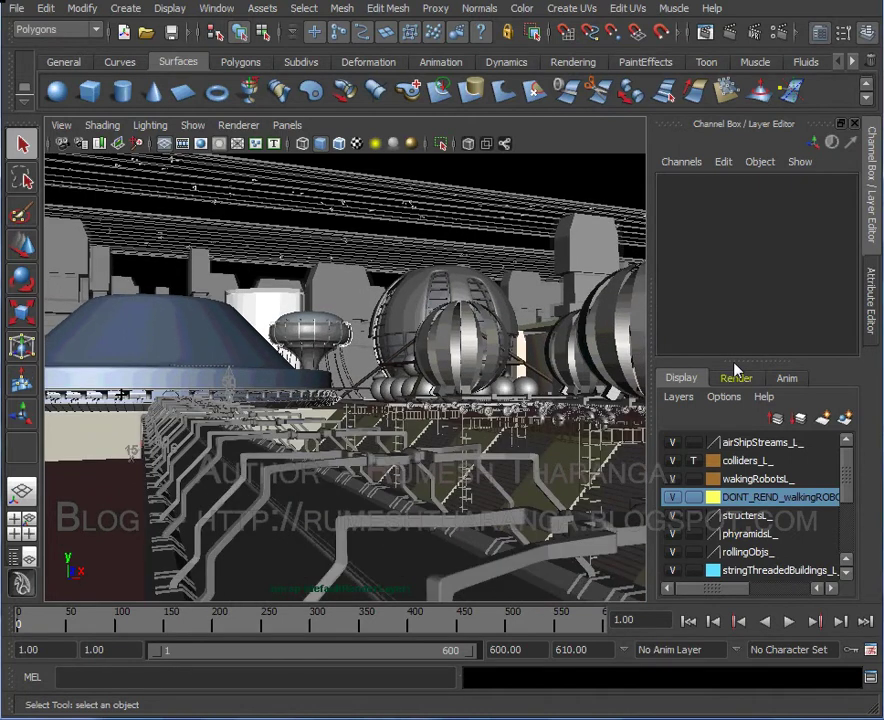
pyautogui.moveTo(734, 364); pyautogui.dragTo(744, 264)
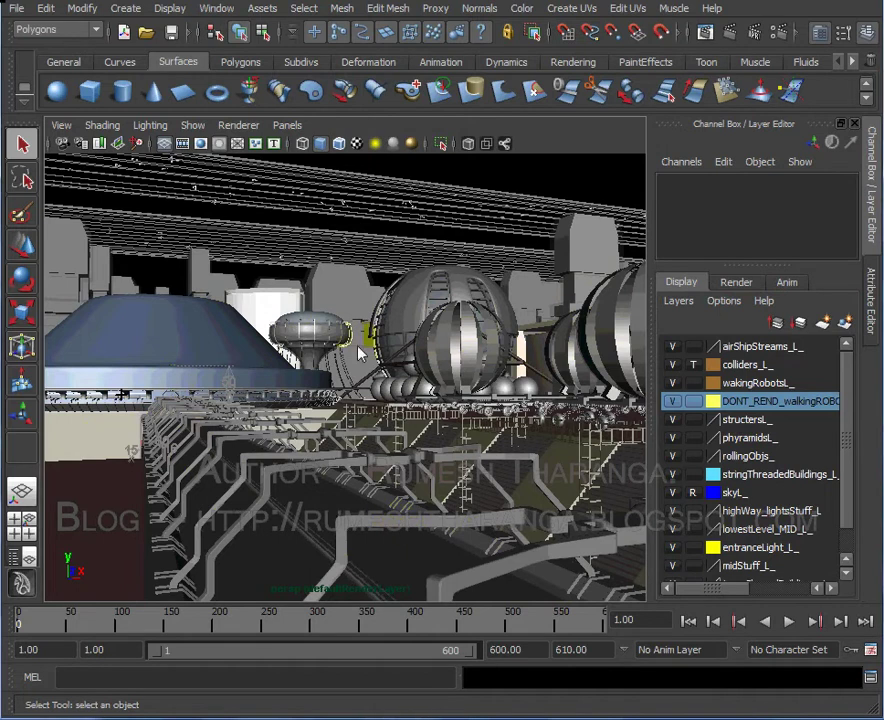
# Select the colliders_L_ and DONT_REND walking robots layers to inspect them
pyautogui.click(745, 346)
pyautogui.click(743, 383)
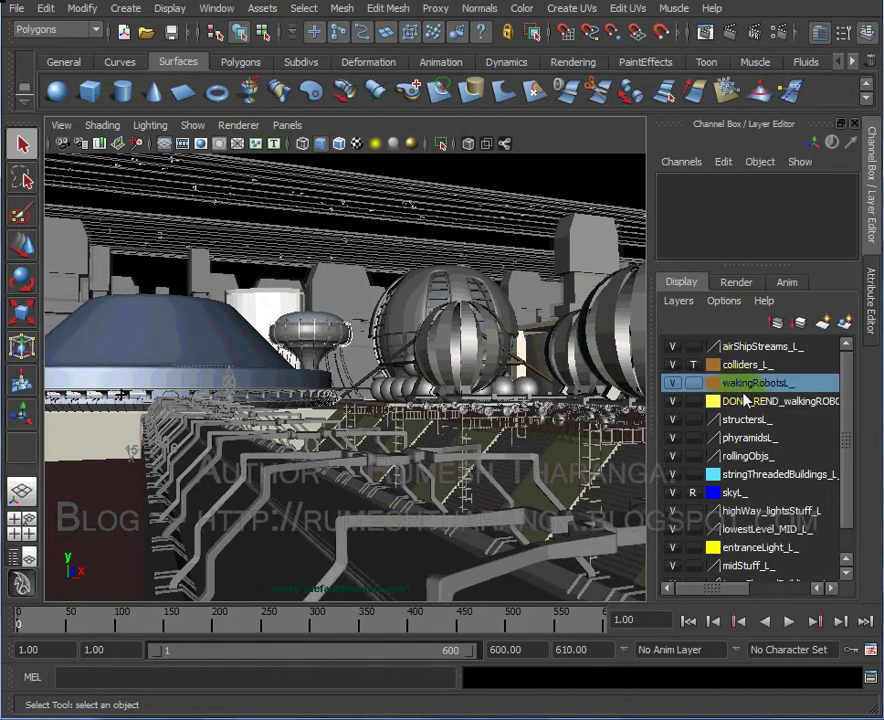
pyautogui.click(736, 401)
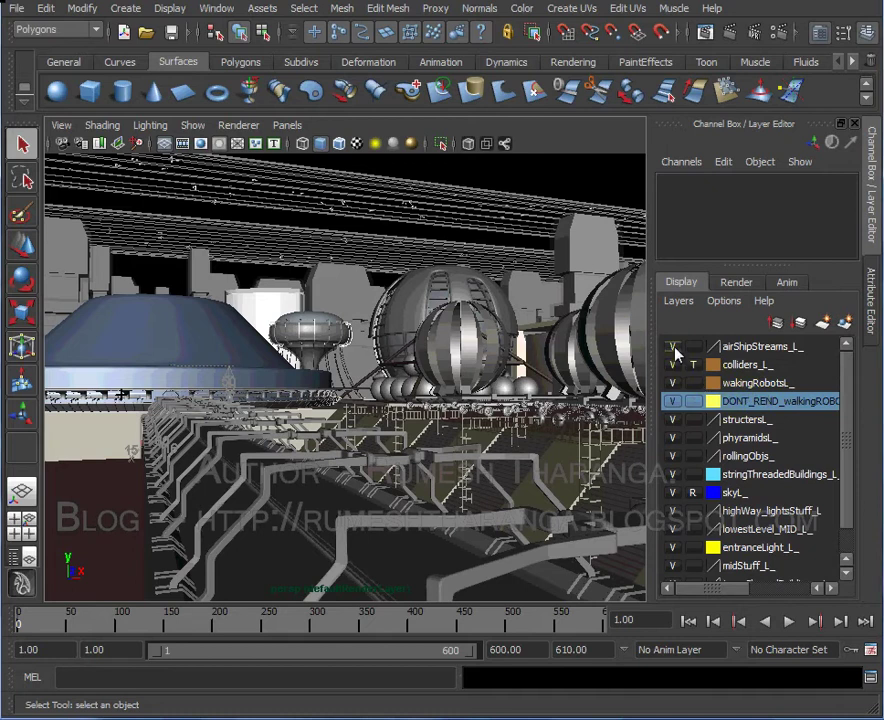
# Hide the airShipStreams, colliders, walkingRobots, robots, rollingObjs, buildings and skyL_ layers
pyautogui.click(675, 347)
pyautogui.click(674, 366)
pyautogui.click(674, 384)
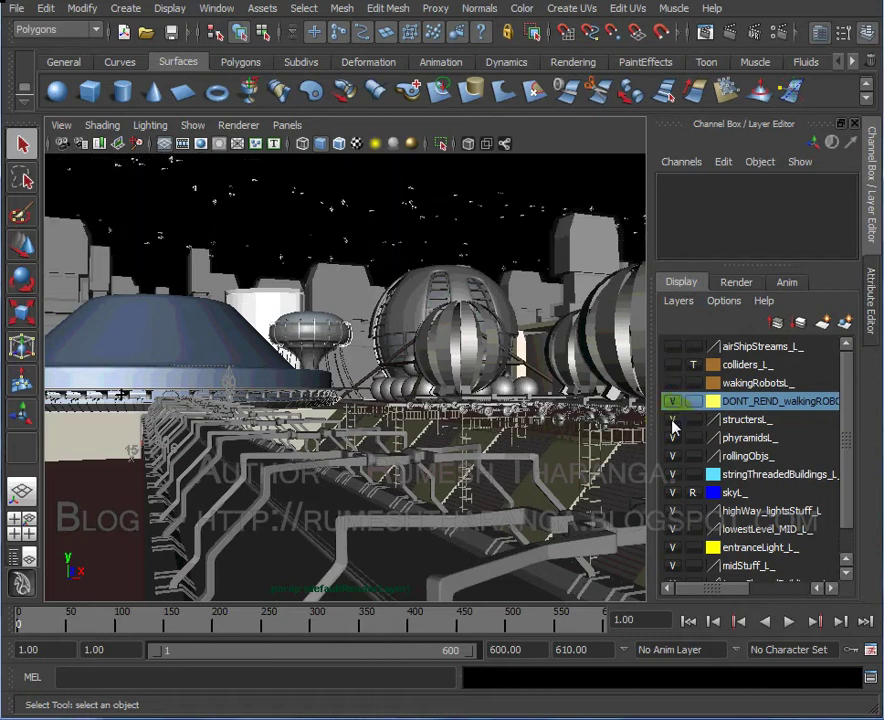
pyautogui.click(673, 420)
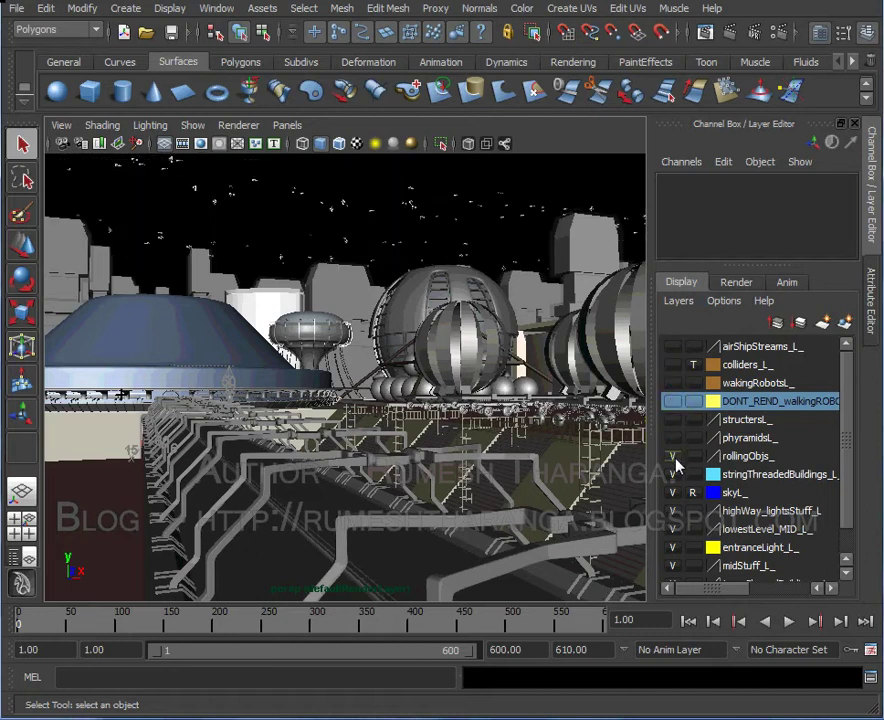
pyautogui.click(674, 456)
pyautogui.click(674, 474)
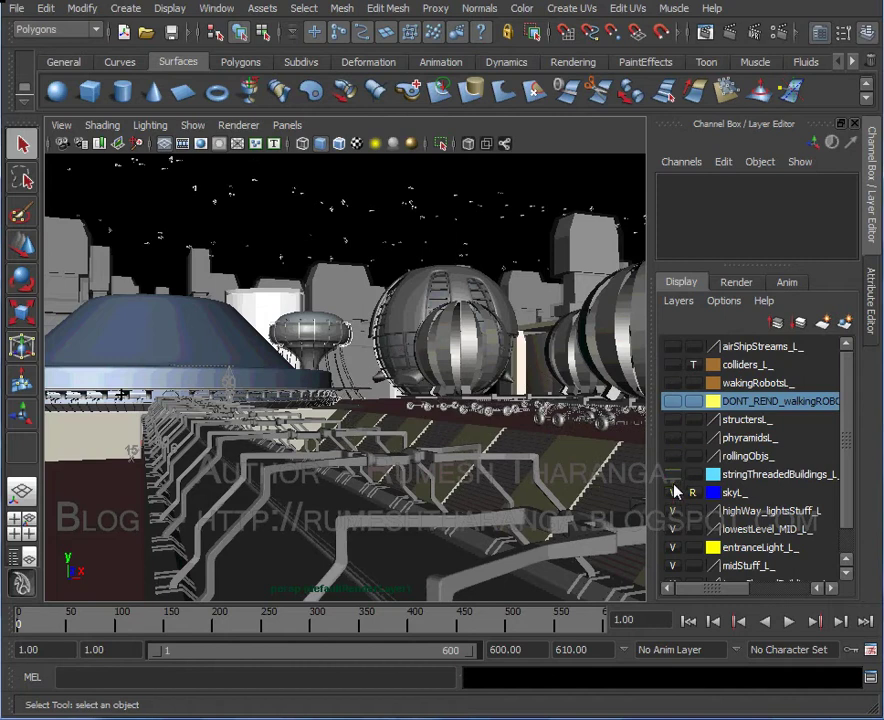
pyautogui.click(674, 492)
pyautogui.click(672, 536)
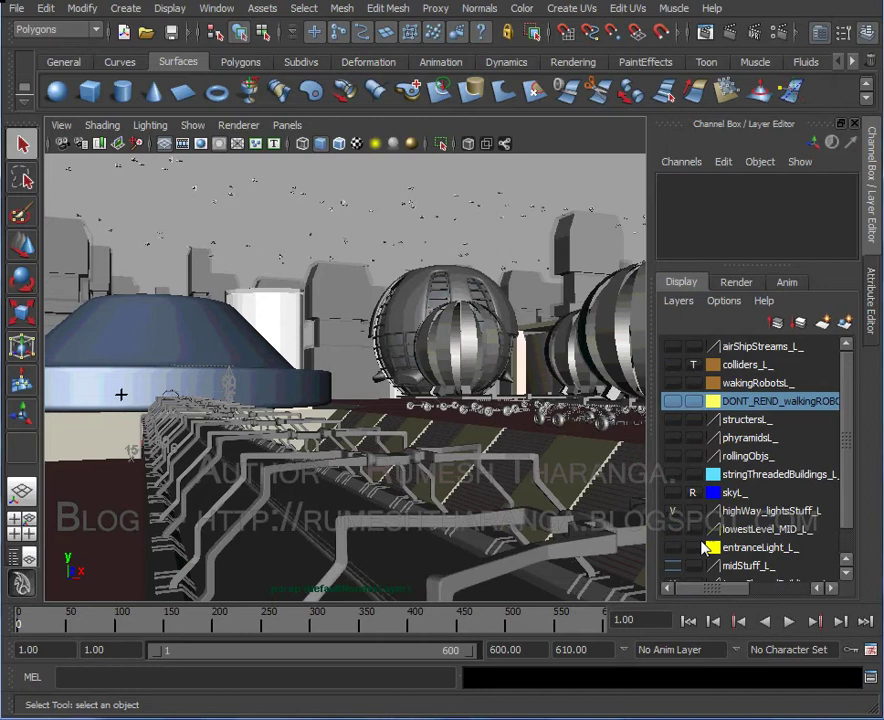
pyautogui.scroll(-2, 704, 547)
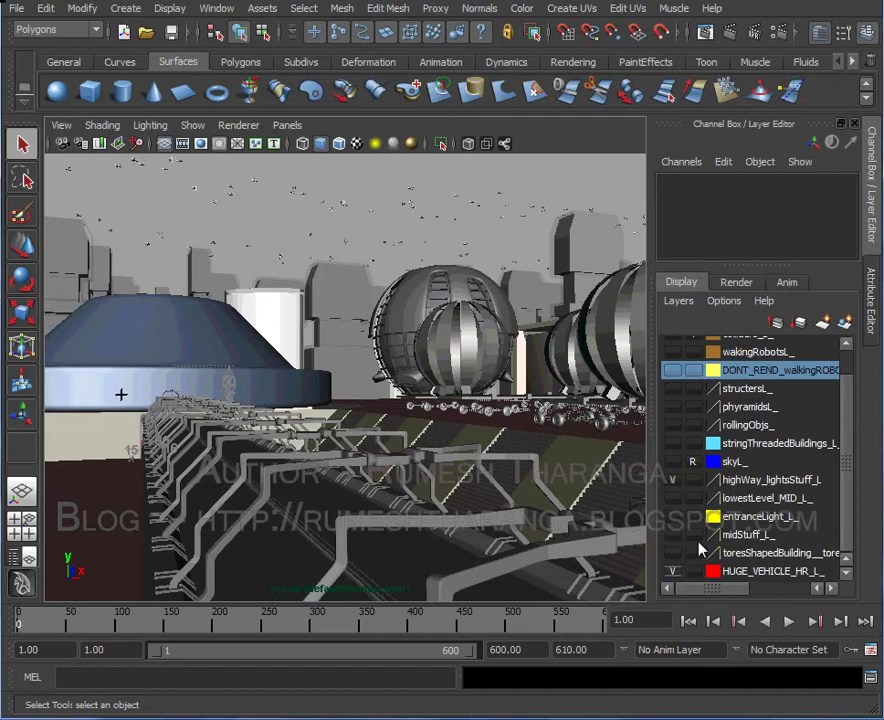
pyautogui.keyDown('alt'); pyautogui.moveTo(393, 499); pyautogui.dragTo(365, 493); pyautogui.keyUp('alt')
pyautogui.keyDown('alt'); pyautogui.moveTo(320, 493); pyautogui.dragTo(353, 462, button='middle'); pyautogui.keyUp('alt')
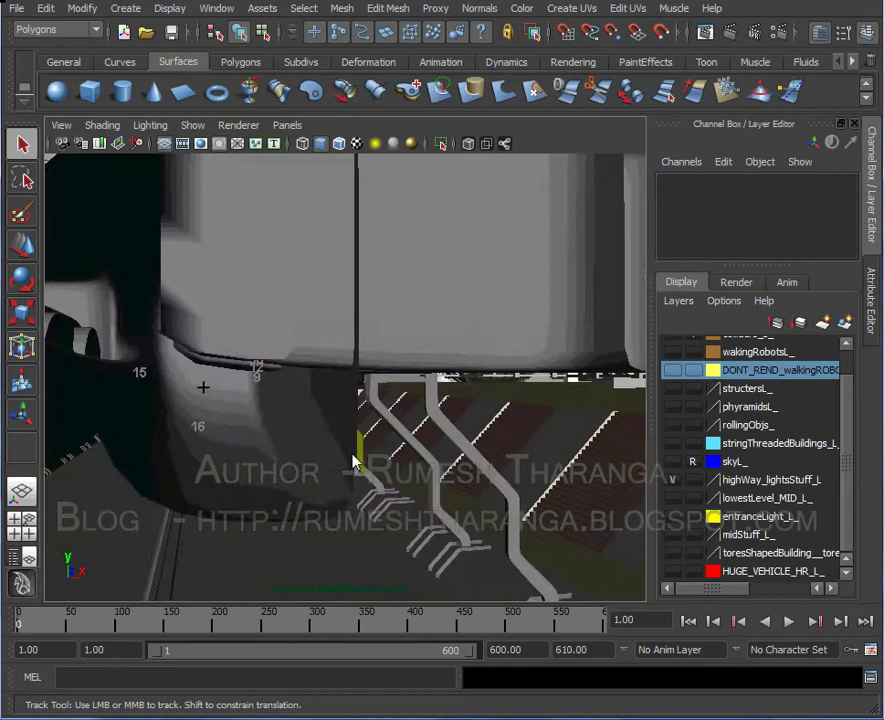
pyautogui.keyDown('alt'); pyautogui.moveTo(353, 462); pyautogui.dragTo(339, 474); pyautogui.keyUp('alt')
pyautogui.keyDown('alt'); pyautogui.moveTo(339, 474); pyautogui.dragTo(428, 460, button='middle'); pyautogui.keyUp('alt')
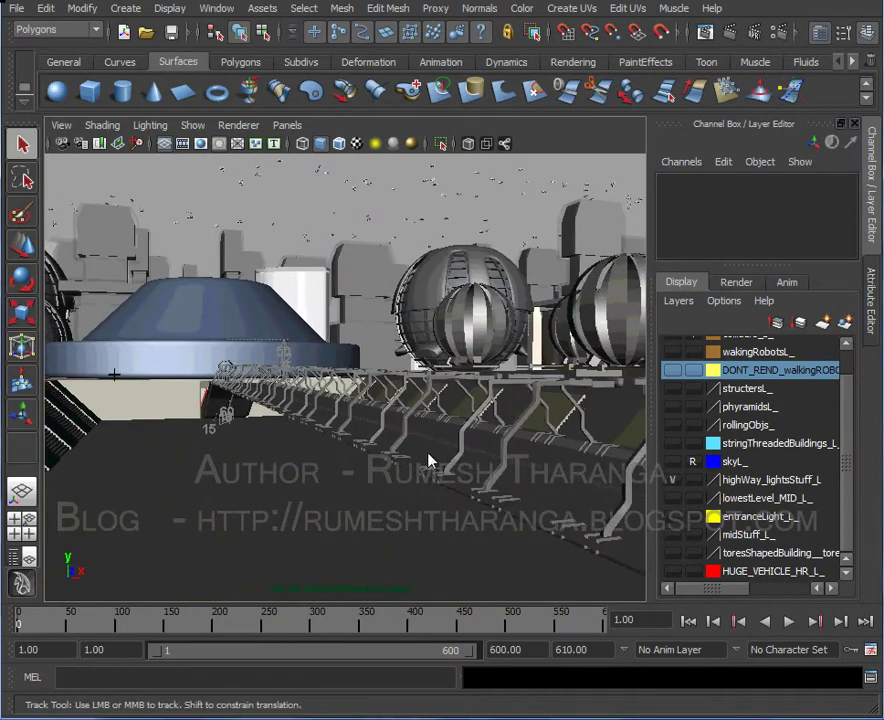
pyautogui.keyDown('alt'); pyautogui.moveTo(428, 460); pyautogui.dragTo(444, 424); pyautogui.keyUp('alt')
pyautogui.keyDown('alt'); pyautogui.moveTo(452, 420); pyautogui.dragTo(438, 432, button='middle'); pyautogui.keyUp('alt')
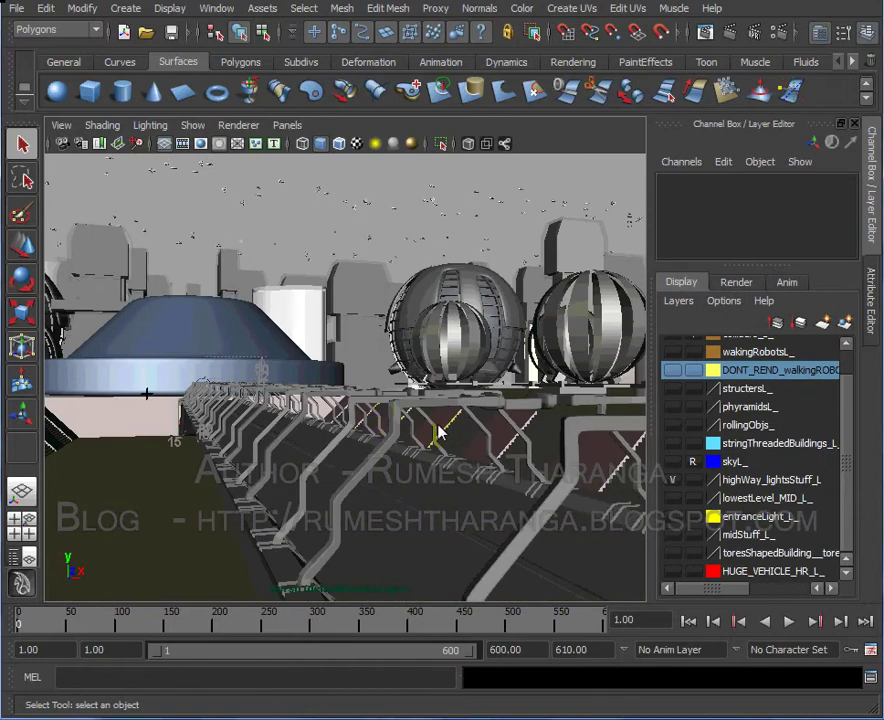
pyautogui.keyDown('alt'); pyautogui.moveTo(437, 432); pyautogui.dragTo(395, 450, button='right'); pyautogui.keyUp('alt')
pyautogui.keyDown('alt'); pyautogui.moveTo(408, 497); pyautogui.dragTo(408, 491, button='middle'); pyautogui.keyUp('alt')
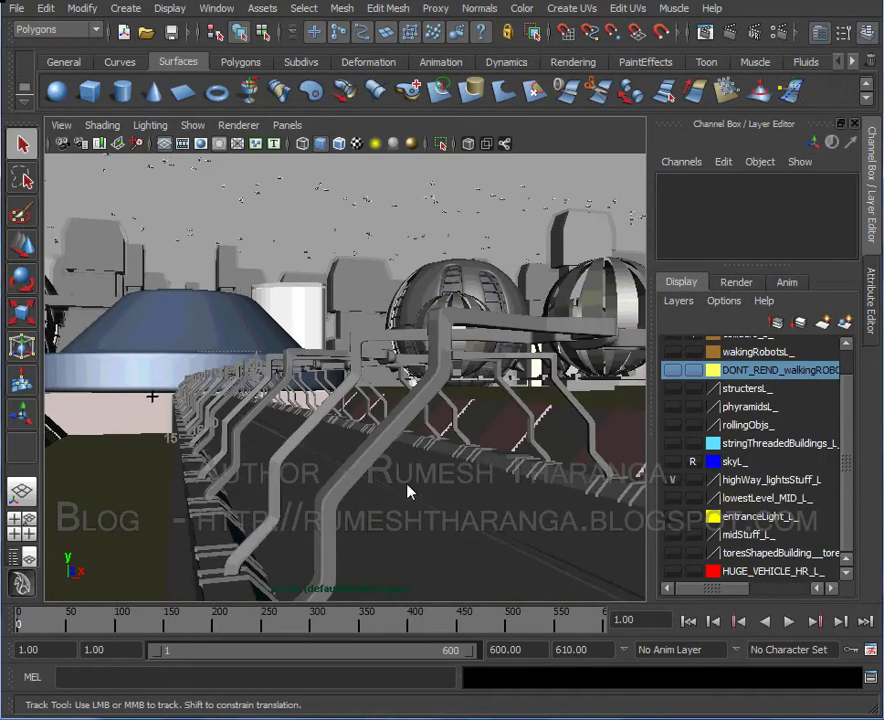
pyautogui.click(847, 435)
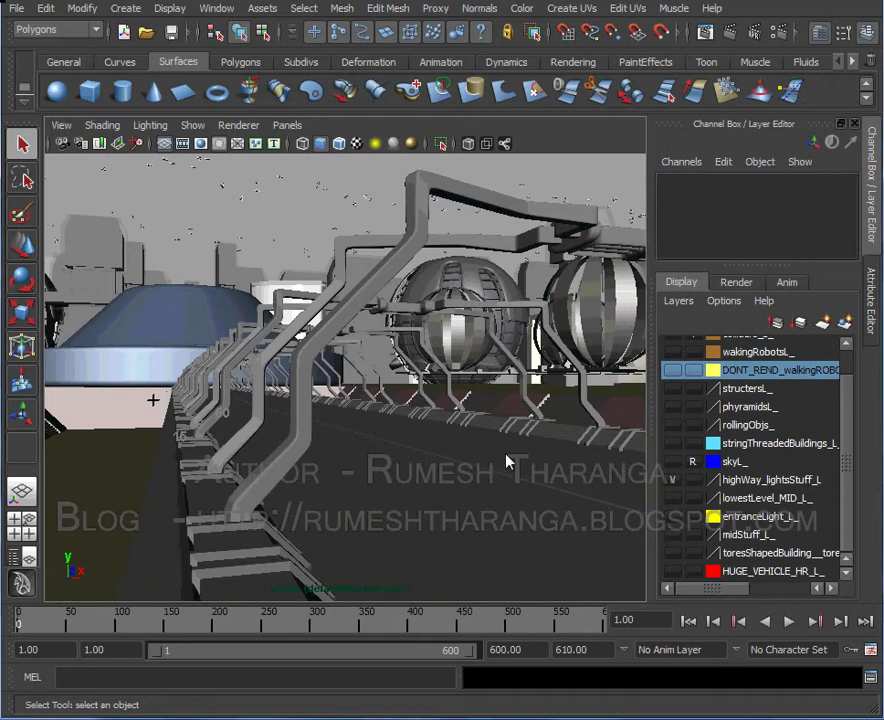
pyautogui.click(673, 481)
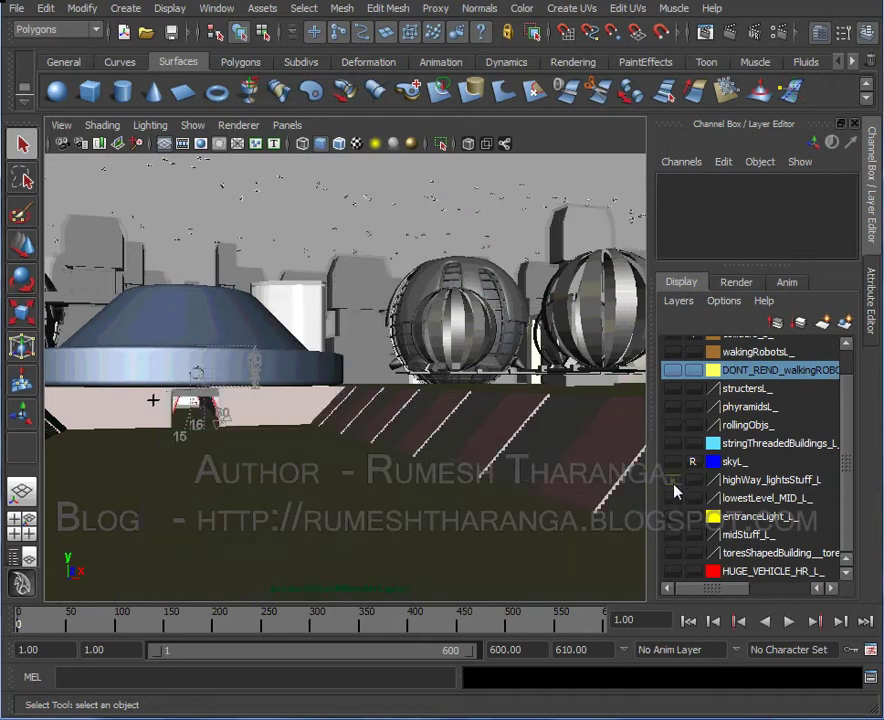
pyautogui.click(673, 481)
pyautogui.moveTo(474, 458)
pyautogui.keyDown('alt'); pyautogui.mouseDown(button='right')
pyautogui.moveTo(453, 470)
pyautogui.moveTo(467, 412)
pyautogui.mouseUp(button='right'); pyautogui.keyUp('alt')
pyautogui.keyDown('alt'); pyautogui.moveTo(467, 414); pyautogui.dragTo(465, 413); pyautogui.keyUp('alt')
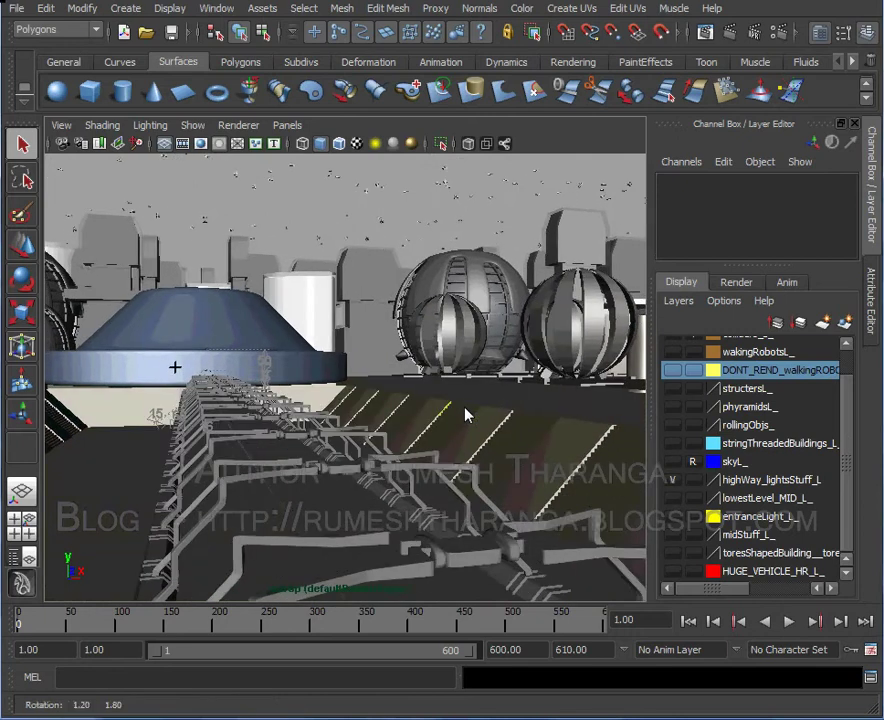
pyautogui.keyDown('alt'); pyautogui.moveTo(410, 450); pyautogui.dragTo(416, 438, button='middle'); pyautogui.keyUp('alt')
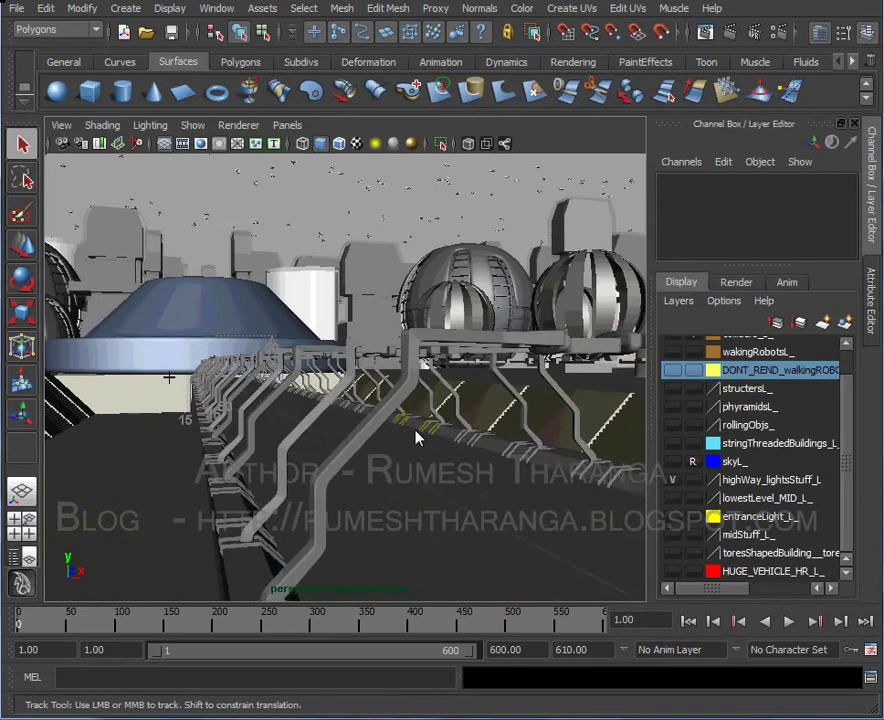
pyautogui.keyDown('alt'); pyautogui.moveTo(416, 438); pyautogui.dragTo(517, 399, button='right'); pyautogui.keyUp('alt')
pyautogui.keyDown('alt'); pyautogui.moveTo(349, 395); pyautogui.dragTo(353, 400, button='right'); pyautogui.keyUp('alt')
pyautogui.keyDown('alt'); pyautogui.moveTo(353, 400); pyautogui.dragTo(393, 415); pyautogui.keyUp('alt')
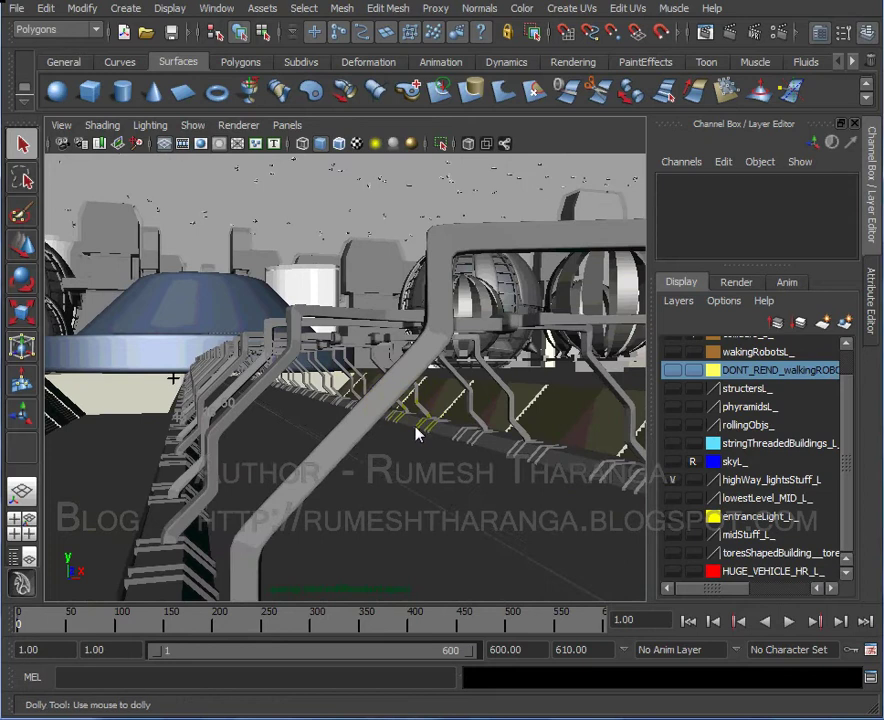
pyautogui.keyDown('alt'); pyautogui.moveTo(428, 432); pyautogui.dragTo(414, 434, button='right'); pyautogui.keyUp('alt')
pyautogui.keyDown('alt'); pyautogui.moveTo(414, 434); pyautogui.dragTo(503, 457, button='middle'); pyautogui.keyUp('alt')
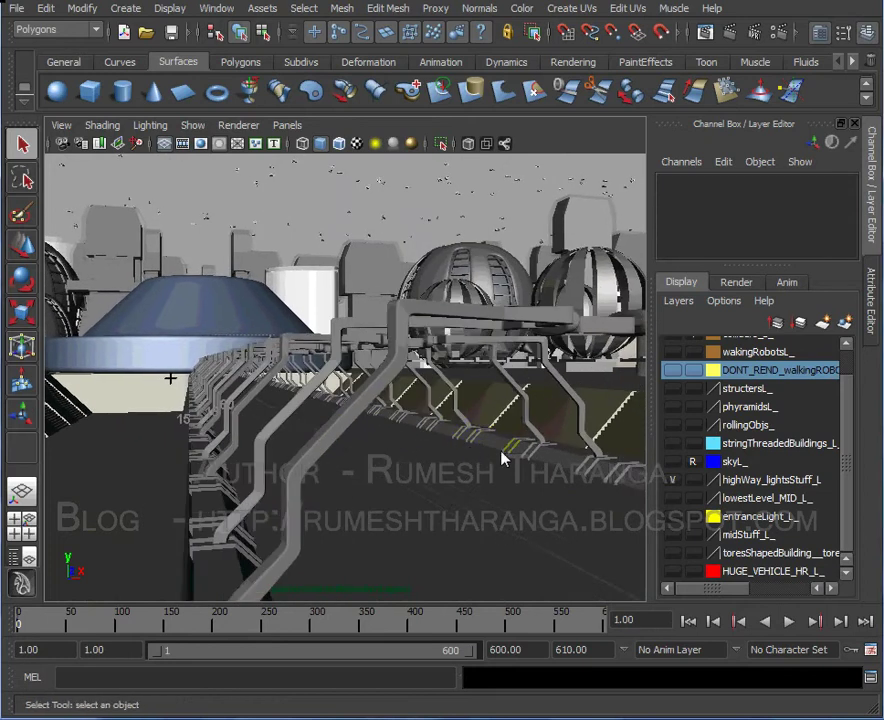
# Select highWay_lightsStuff_L and toggle its visibility off and back on
pyautogui.click(756, 481)
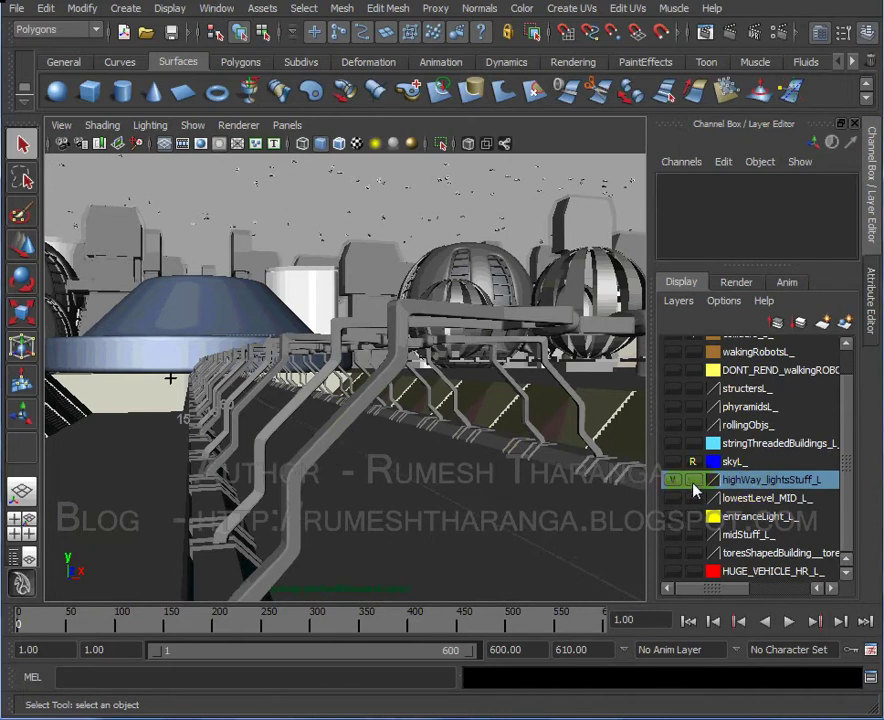
pyautogui.scroll(2, 694, 489)
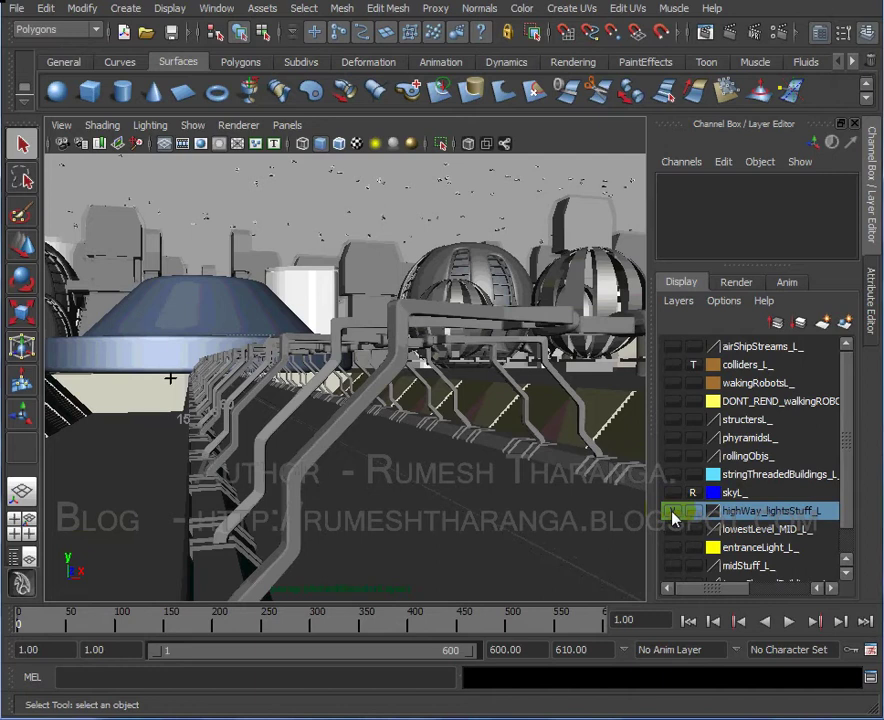
pyautogui.click(673, 513)
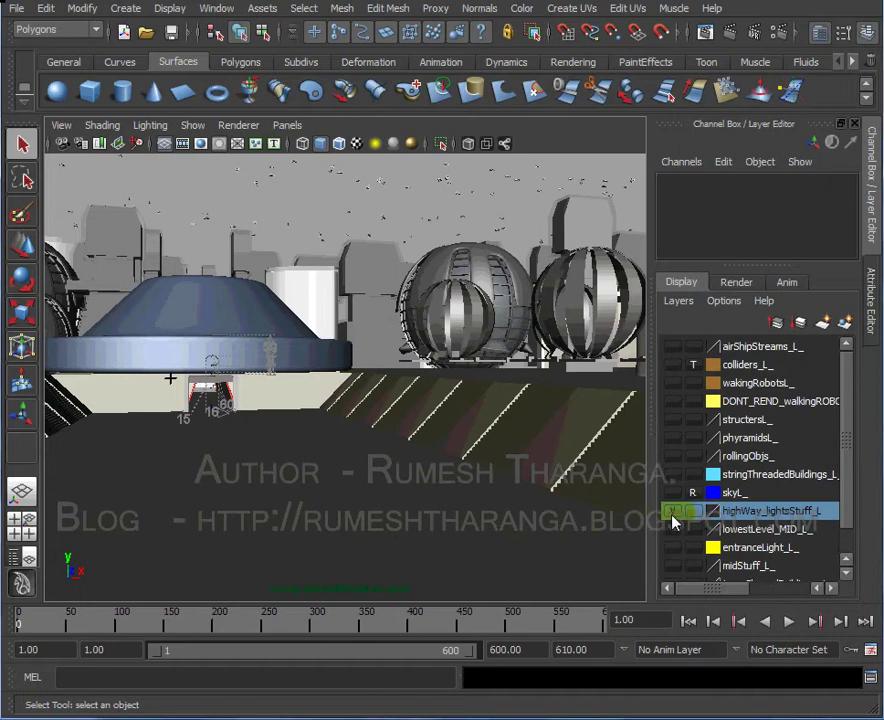
pyautogui.click(673, 513)
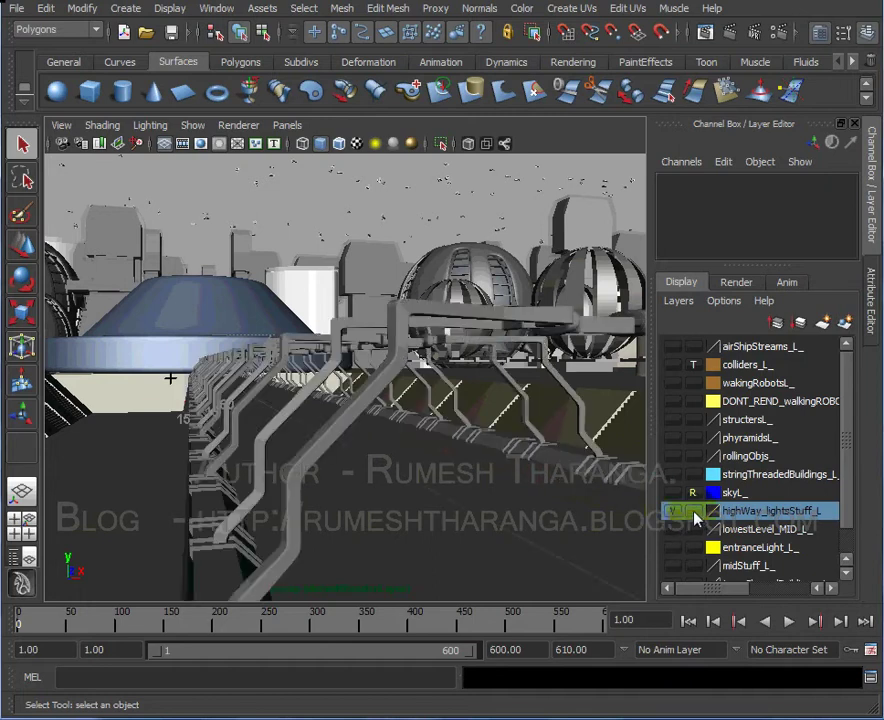
# Cycle the highway layer between Template and Reference, leaving it on Reference
pyautogui.click(692, 513)
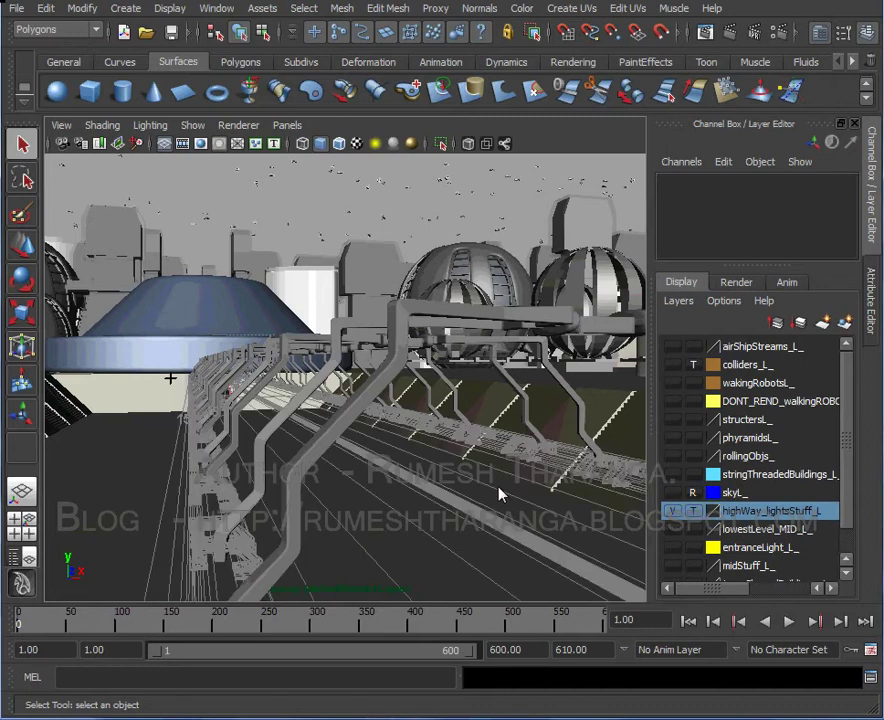
pyautogui.keyDown('alt'); pyautogui.moveTo(500, 493); pyautogui.dragTo(500, 488, button='middle'); pyautogui.keyUp('alt')
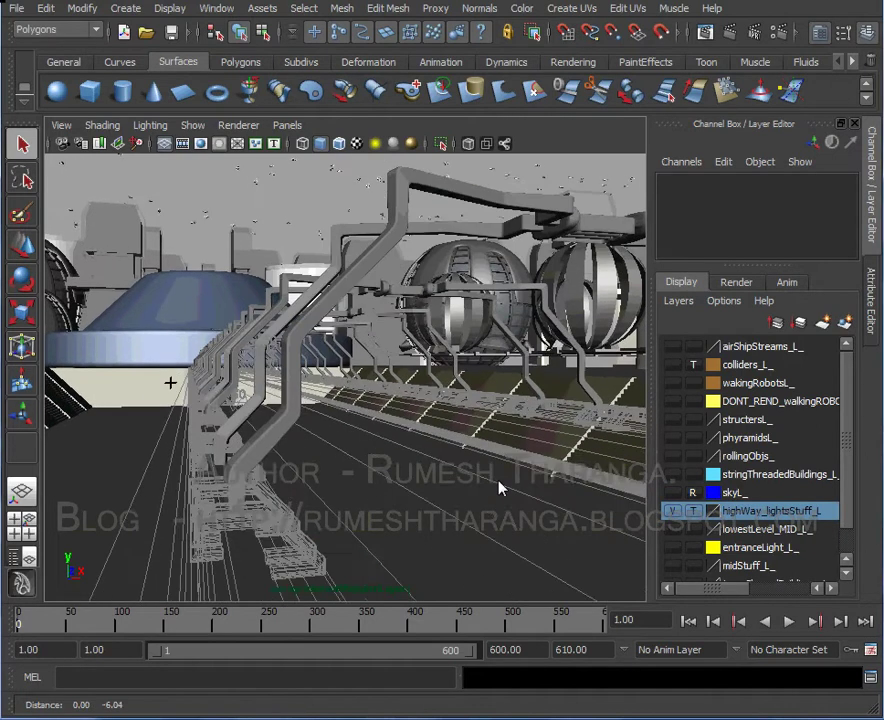
pyautogui.click(692, 511)
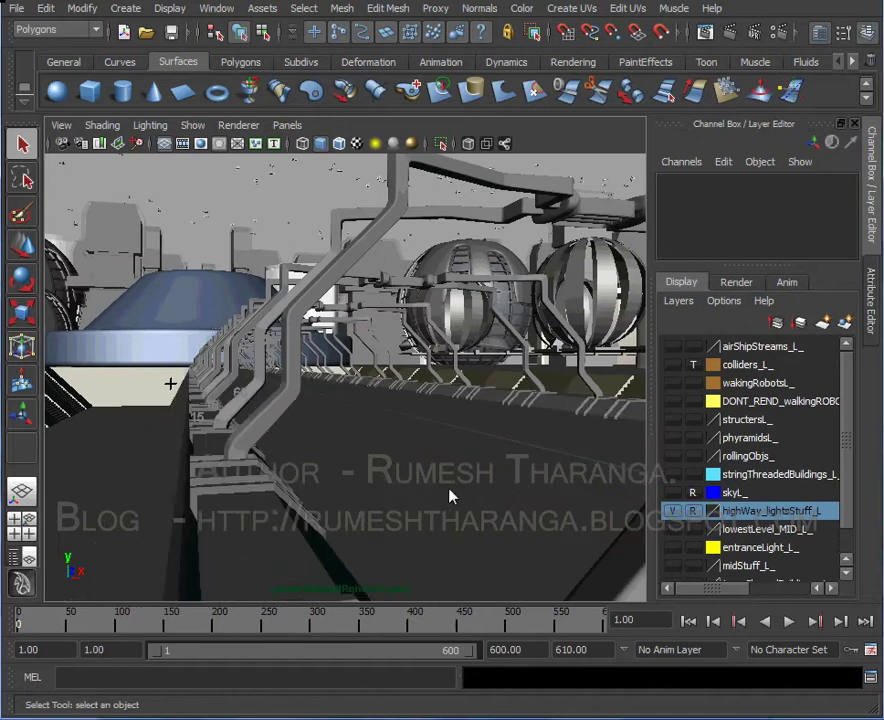
pyautogui.click(434, 512)
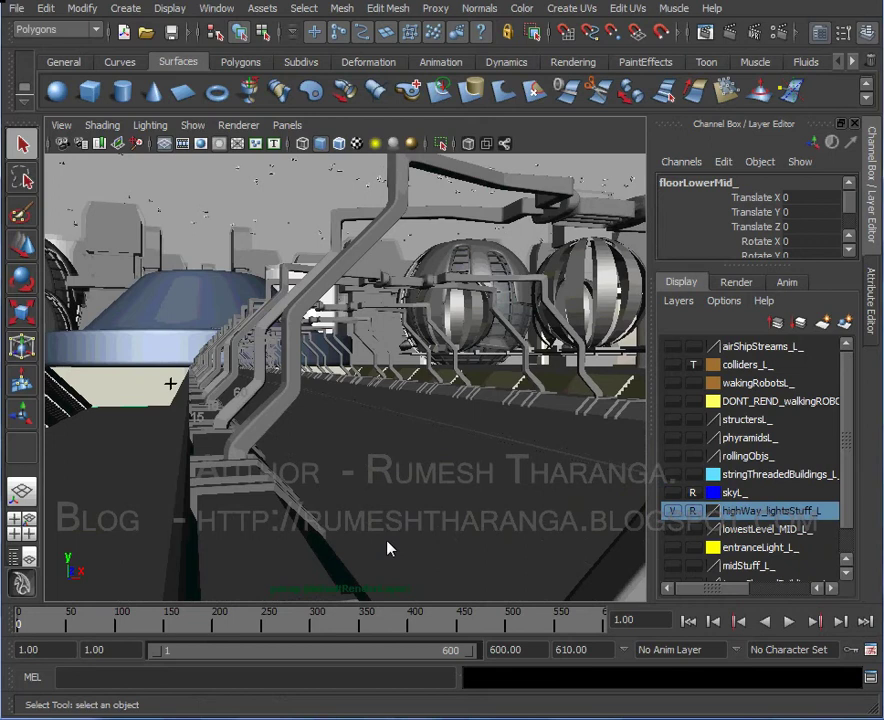
pyautogui.click(692, 512)
pyautogui.click(692, 512)
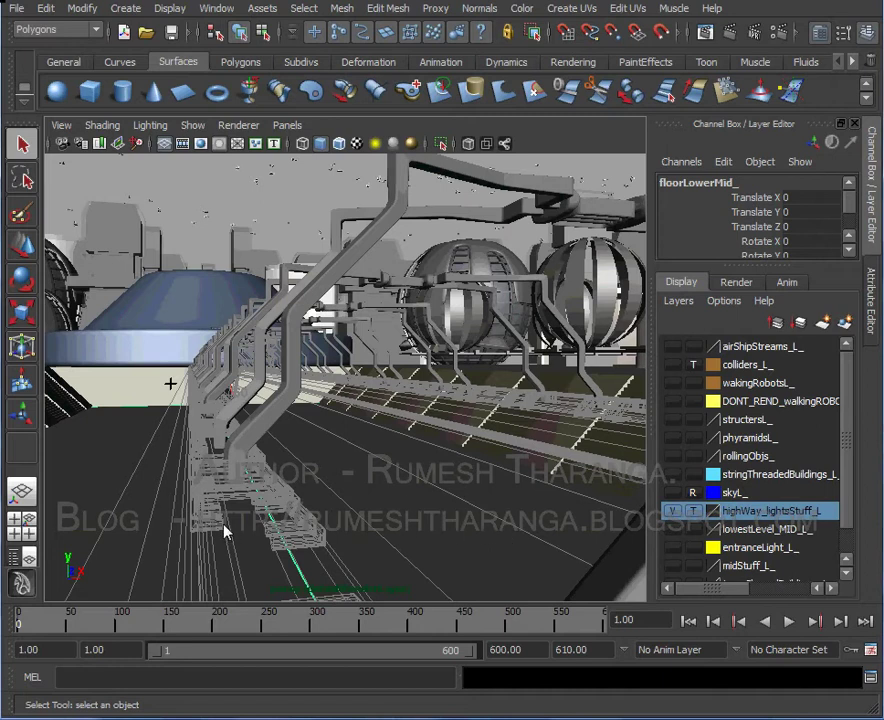
pyautogui.click(693, 511)
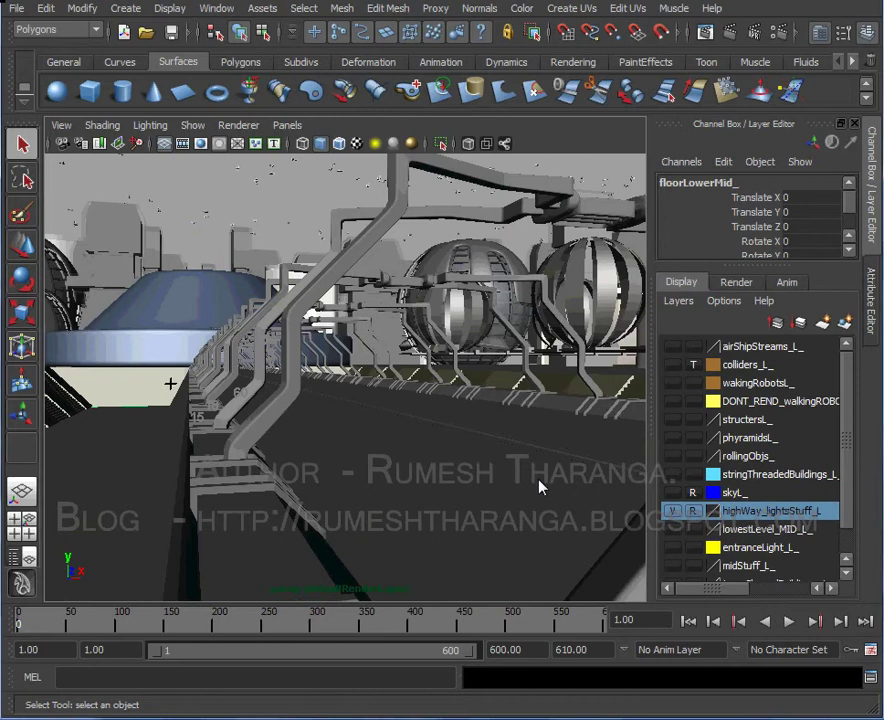
pyautogui.keyDown('alt'); pyautogui.moveTo(540, 487); pyautogui.dragTo(533, 474); pyautogui.keyUp('alt')
pyautogui.keyDown('alt'); pyautogui.moveTo(503, 470); pyautogui.dragTo(420, 480, button='right'); pyautogui.keyUp('alt')
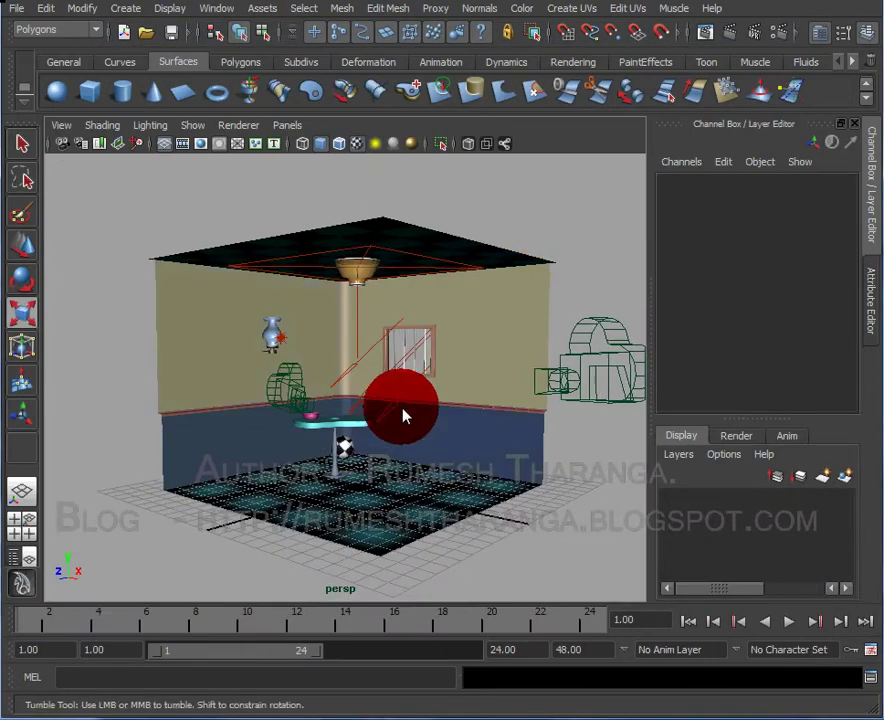
# Orbit and dolly the room view to frame the floor and ceiling
pyautogui.keyDown('alt'); pyautogui.moveTo(404, 414); pyautogui.dragTo(410, 414); pyautogui.keyUp('alt')
pyautogui.keyDown('alt'); pyautogui.moveTo(410, 414); pyautogui.dragTo(414, 414, button='right'); pyautogui.keyUp('alt')
pyautogui.keyDown('alt'); pyautogui.moveTo(414, 414); pyautogui.dragTo(436, 396, button='middle'); pyautogui.keyUp('alt')
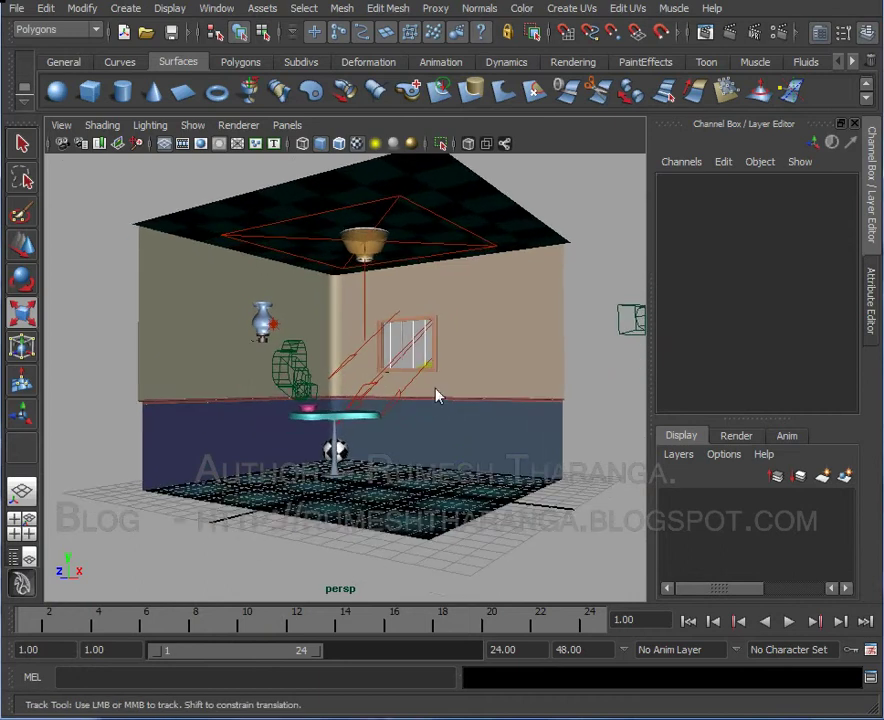
pyautogui.keyDown('alt'); pyautogui.moveTo(436, 396); pyautogui.dragTo(434, 408); pyautogui.keyUp('alt')
pyautogui.keyDown('alt'); pyautogui.moveTo(404, 428); pyautogui.dragTo(449, 396, button='right'); pyautogui.keyUp('alt')
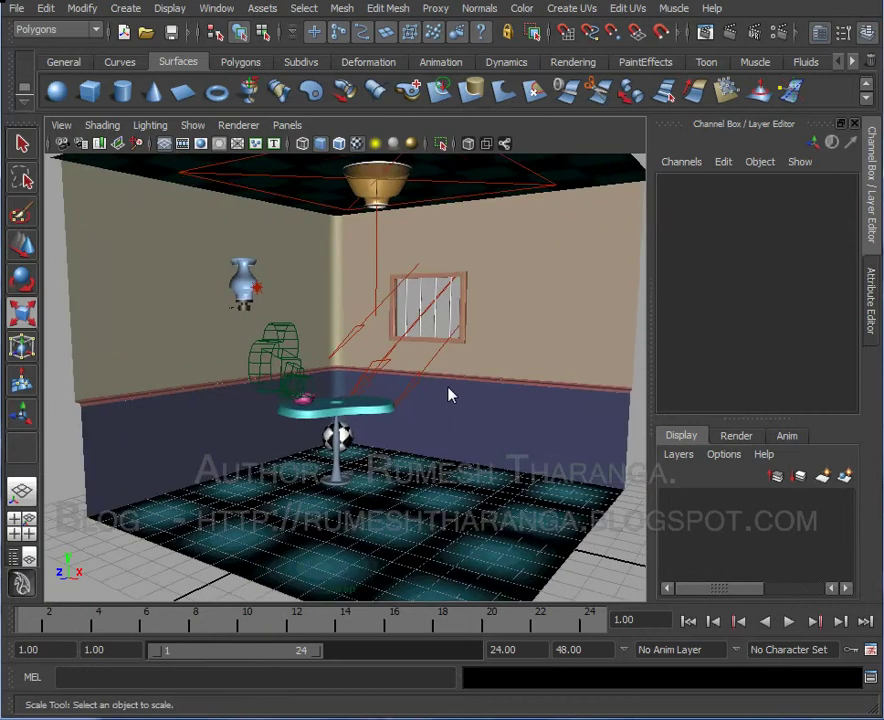
pyautogui.keyDown('alt'); pyautogui.moveTo(449, 395); pyautogui.dragTo(450, 448); pyautogui.keyUp('alt')
pyautogui.keyDown('alt'); pyautogui.moveTo(450, 448); pyautogui.dragTo(513, 448, button='right'); pyautogui.keyUp('alt')
# In the Outliner, expand smallRoom_, select wall_, and move the window aside
pyautogui.click(216, 8)
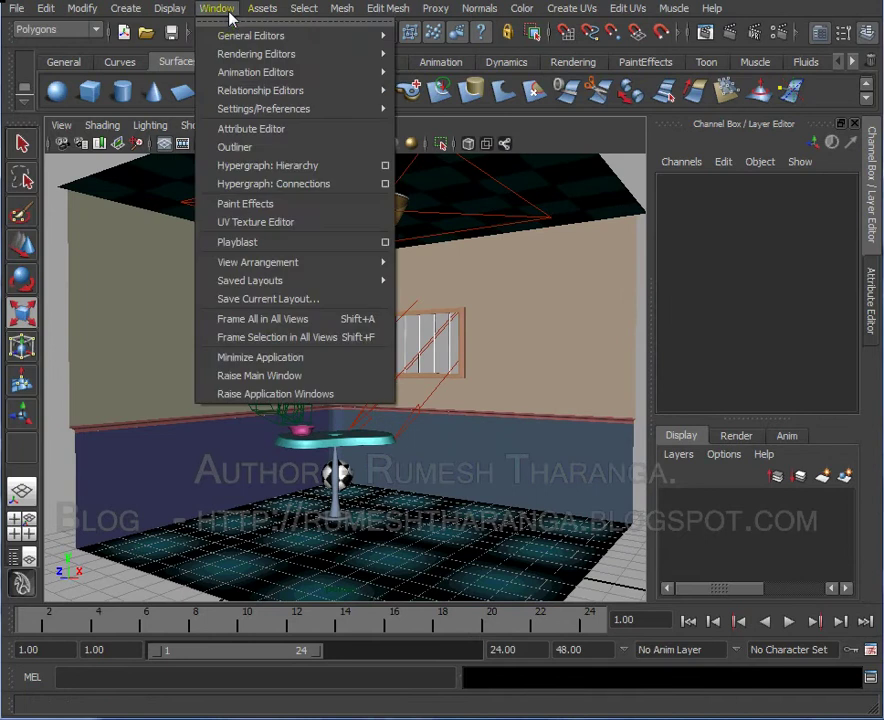
pyautogui.click(270, 148)
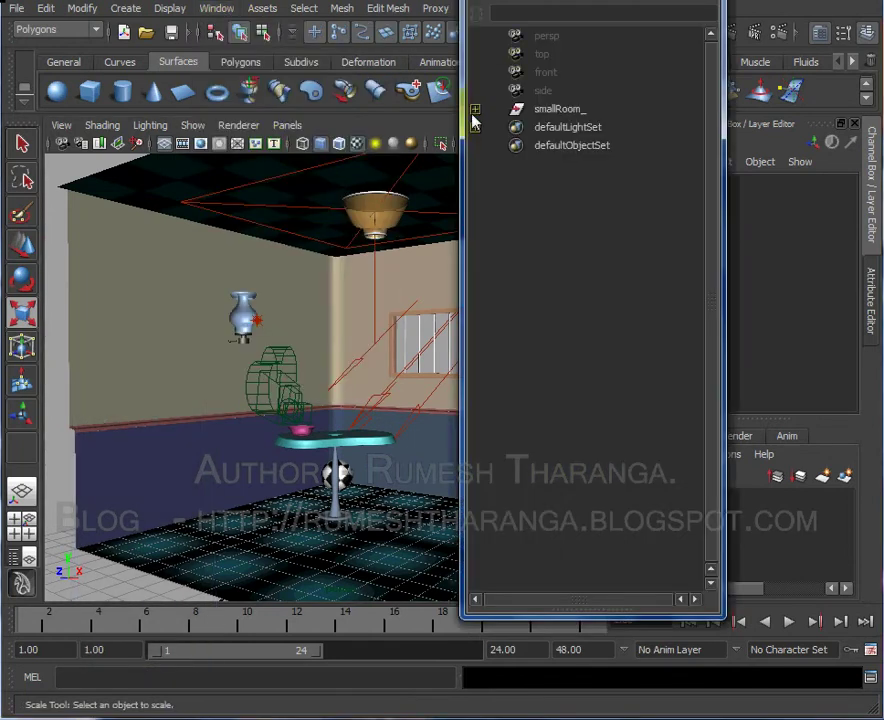
pyautogui.click(475, 109)
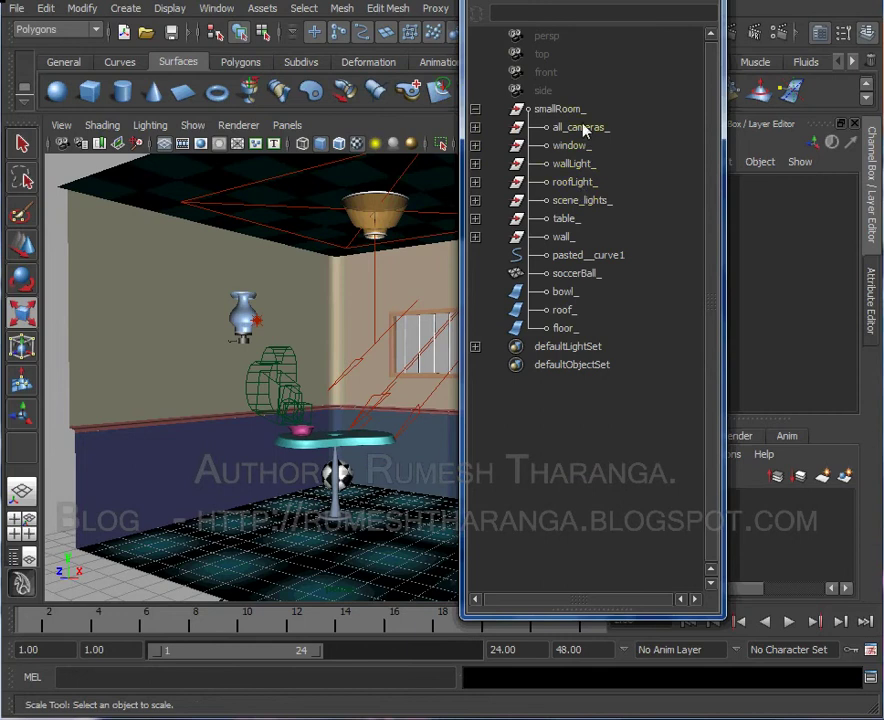
pyautogui.click(170, 320)
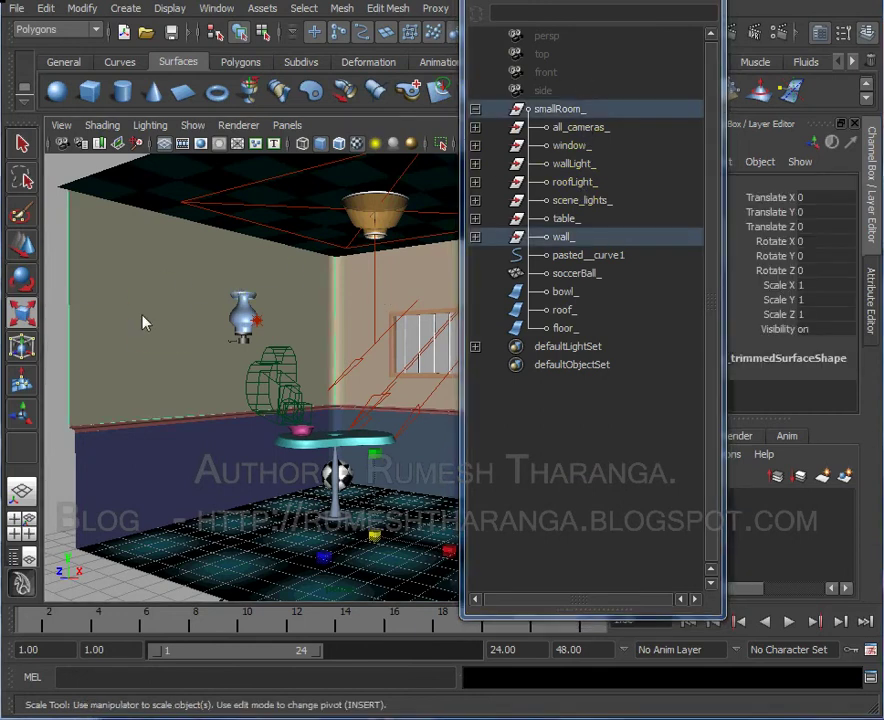
pyautogui.click(566, 240)
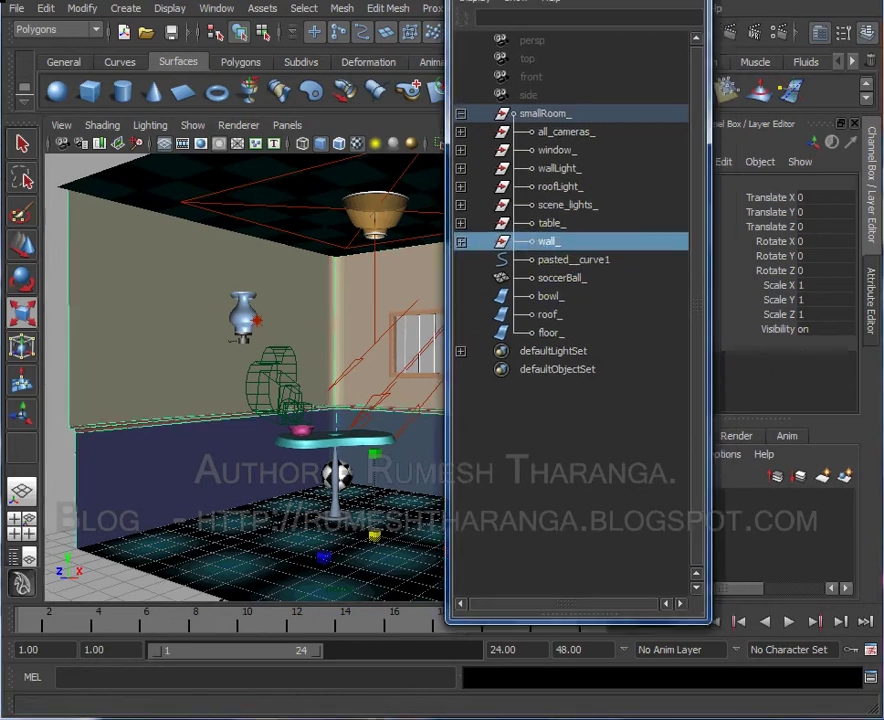
pyautogui.moveTo(560, 3); pyautogui.dragTo(378, 29)
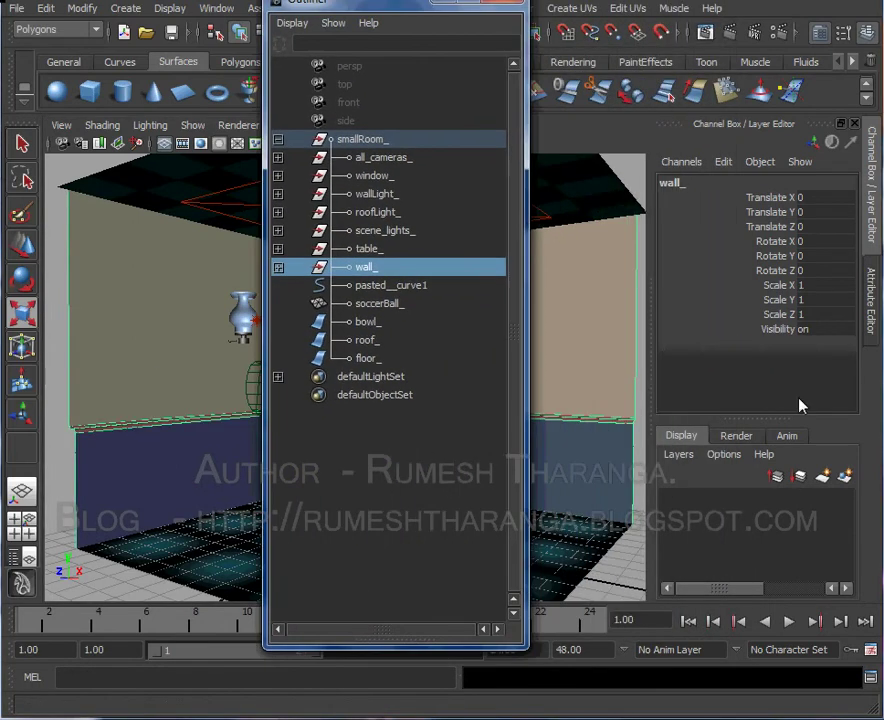
# Create layer1 from the selected wall_ and toggle its visibility off and on
pyautogui.click(845, 479)
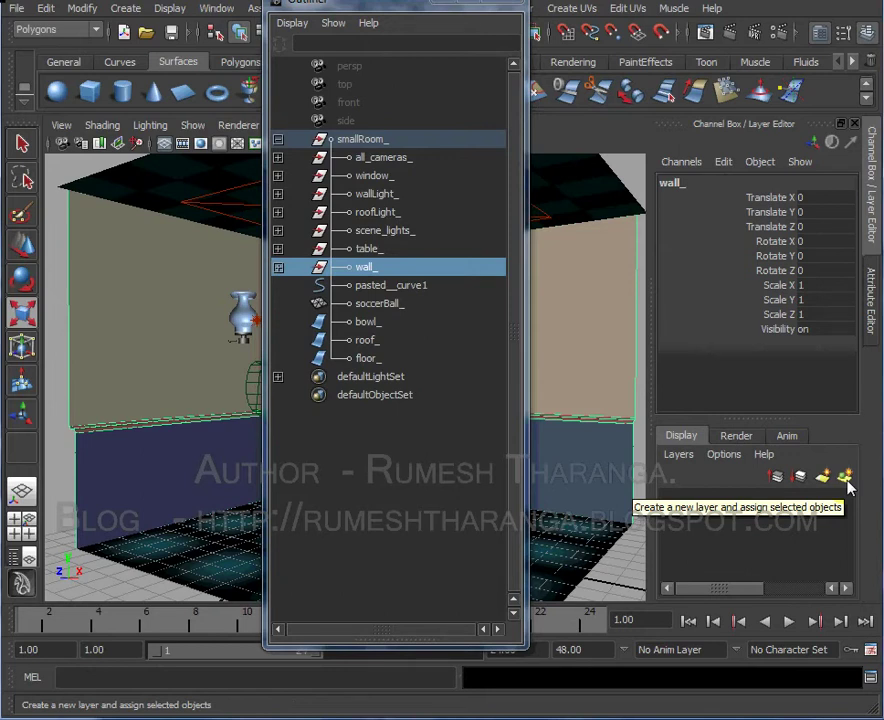
pyautogui.click(370, 268)
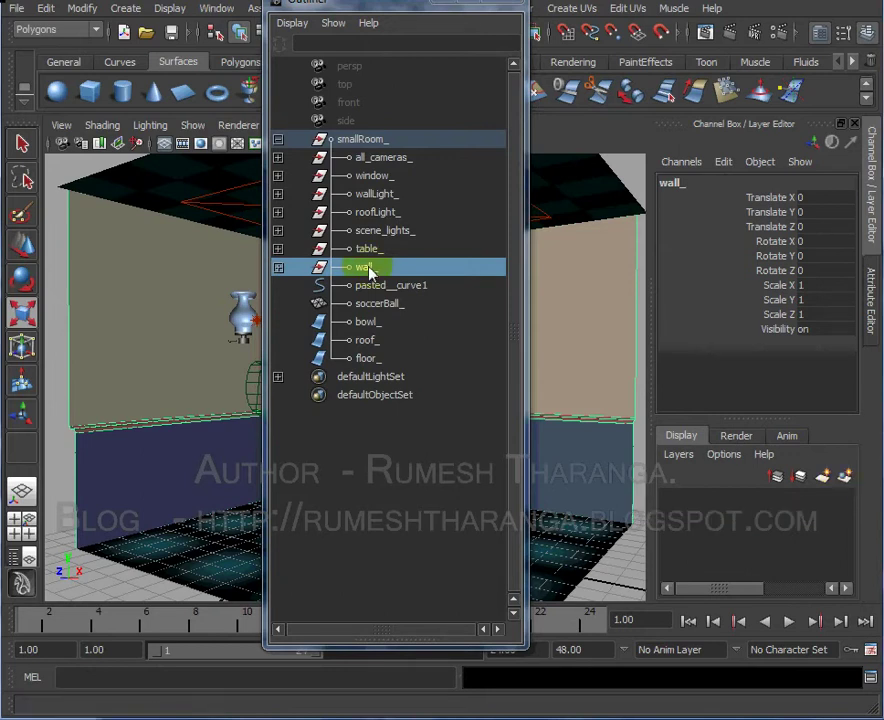
pyautogui.click(845, 480)
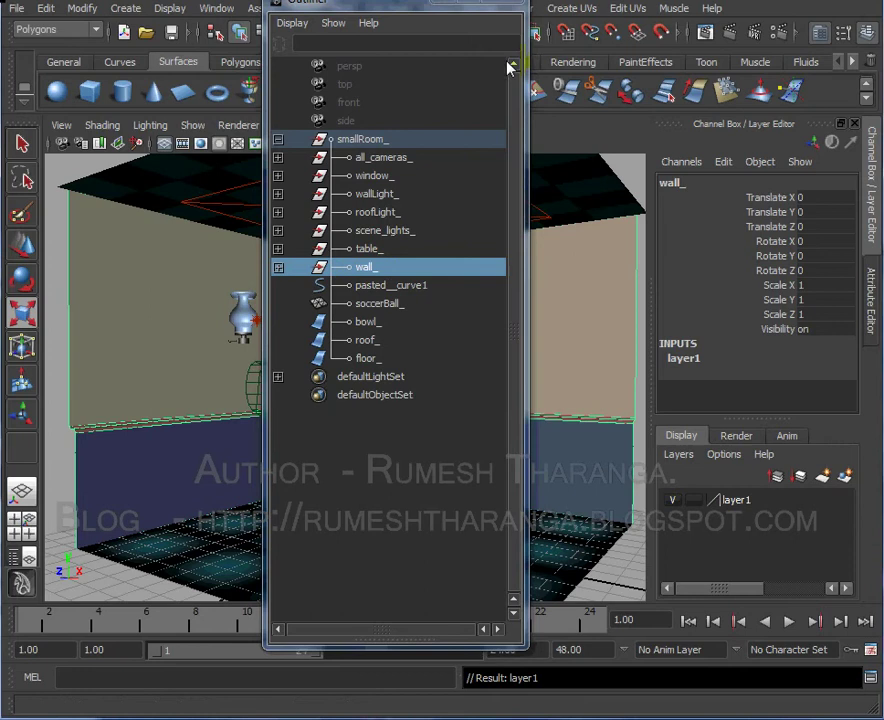
pyautogui.click(445, 8)
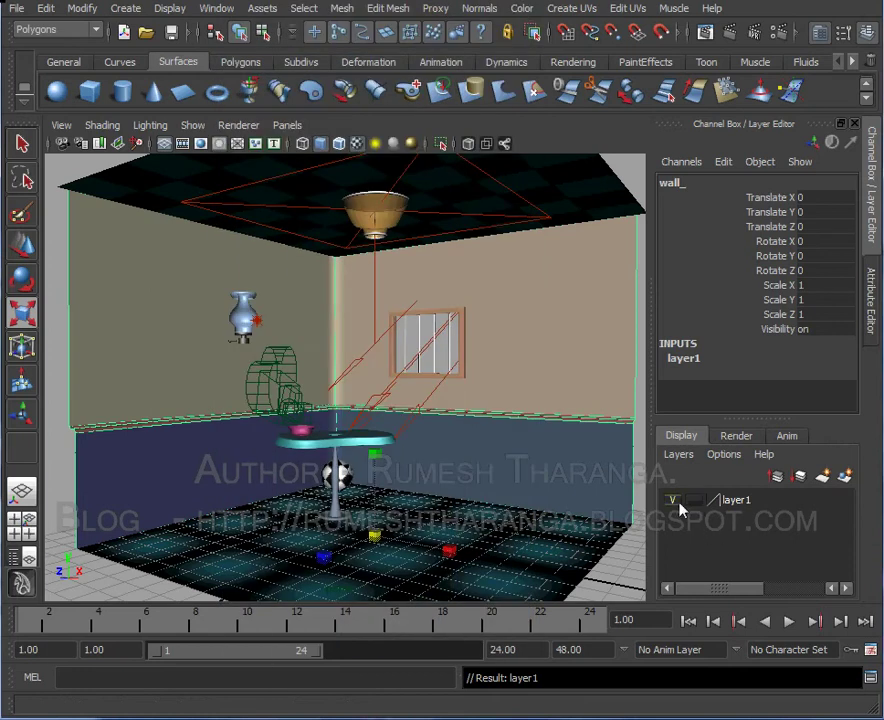
pyautogui.click(673, 500)
pyautogui.keyDown('alt'); pyautogui.moveTo(351, 426); pyautogui.dragTo(330, 447); pyautogui.keyUp('alt')
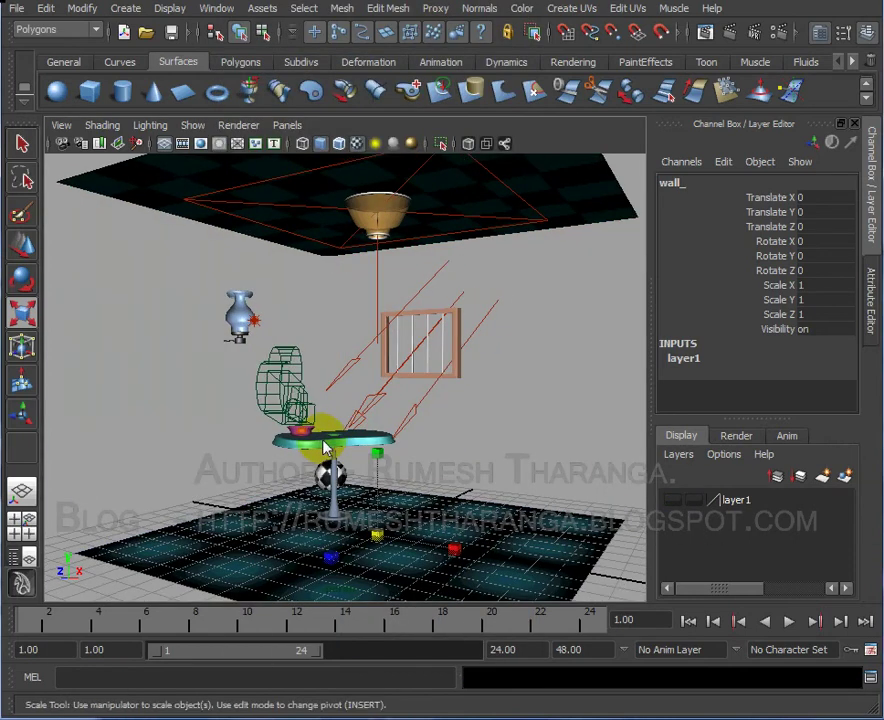
pyautogui.click(673, 500)
# Rename layer1 to walls_L
pyautogui.doubleClick(742, 501)
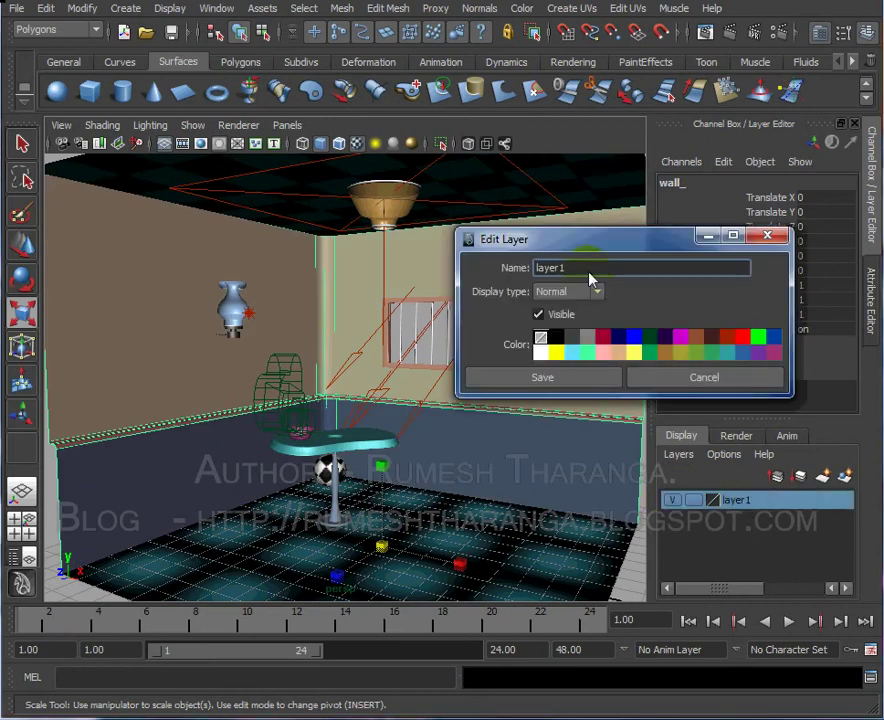
pyautogui.write('walls_L')
pyautogui.click(592, 381)
pyautogui.keyDown('alt'); pyautogui.moveTo(499, 473); pyautogui.dragTo(476, 473); pyautogui.keyUp('alt')
# Give the walls_L layer a green colour and save it
pyautogui.doubleClick(752, 507)
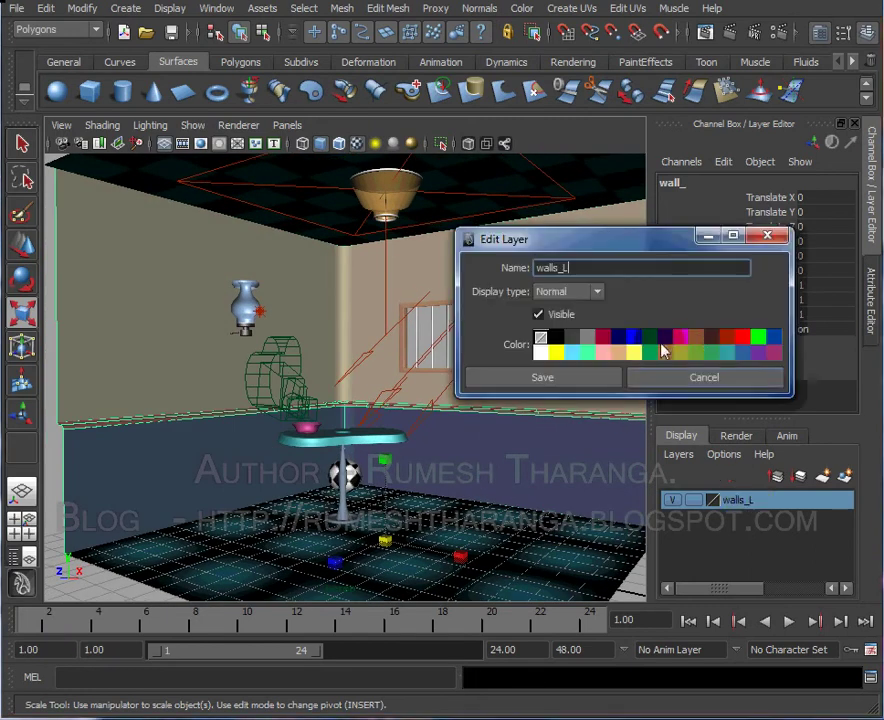
pyautogui.click(663, 349)
pyautogui.click(543, 375)
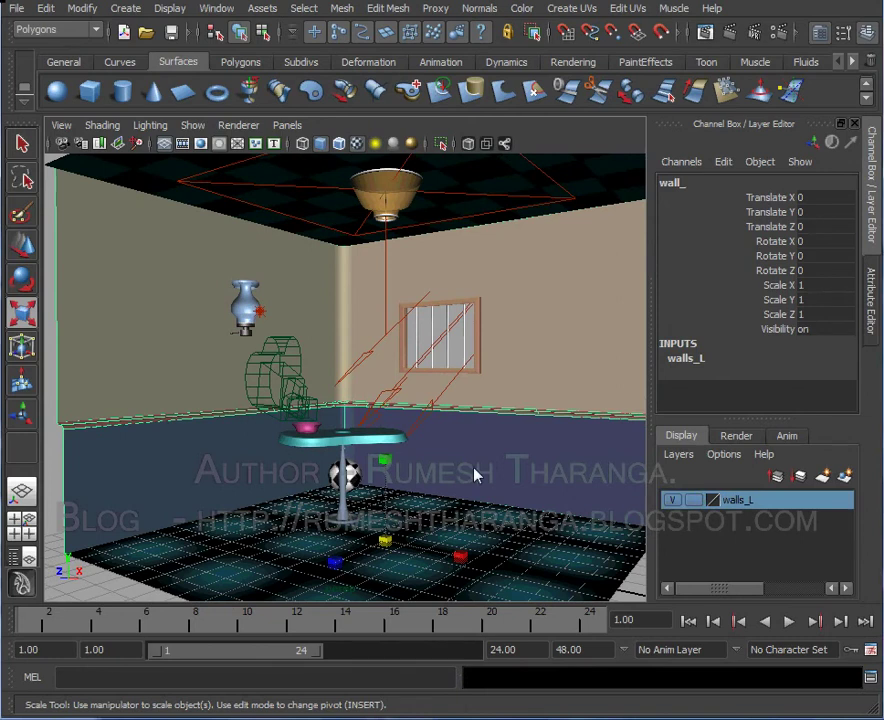
# Hide and reshow walls_L while moving the camera into the room
pyautogui.moveTo(475, 473)
pyautogui.keyDown('alt'); pyautogui.mouseDown(button='right')
pyautogui.moveTo(432, 470)
pyautogui.moveTo(489, 495)
pyautogui.mouseUp(button='right'); pyautogui.keyUp('alt')
pyautogui.click(671, 500)
pyautogui.keyDown('alt'); pyautogui.moveTo(489, 495); pyautogui.dragTo(485, 475); pyautogui.keyUp('alt')
pyautogui.keyDown('alt'); pyautogui.moveTo(485, 475); pyautogui.dragTo(472, 440, button='right'); pyautogui.keyUp('alt')
pyautogui.moveTo(472, 440)
pyautogui.keyDown('alt'); pyautogui.mouseDown()
pyautogui.moveTo(464, 467)
pyautogui.moveTo(513, 480)
pyautogui.mouseUp(); pyautogui.keyUp('alt')
pyautogui.click(671, 500)
# Zoom in on the wall lamp and select its parent wallLight_ group
pyautogui.moveTo(393, 453)
pyautogui.keyDown('alt'); pyautogui.mouseDown()
pyautogui.moveTo(420, 457)
pyautogui.moveTo(296, 424)
pyautogui.mouseUp(); pyautogui.keyUp('alt')
pyautogui.moveTo(296, 424)
pyautogui.keyDown('alt'); pyautogui.mouseDown(button='middle')
pyautogui.moveTo(414, 477)
pyautogui.moveTo(340, 378)
pyautogui.mouseUp(button='middle'); pyautogui.keyUp('alt')
pyautogui.click(331, 318)
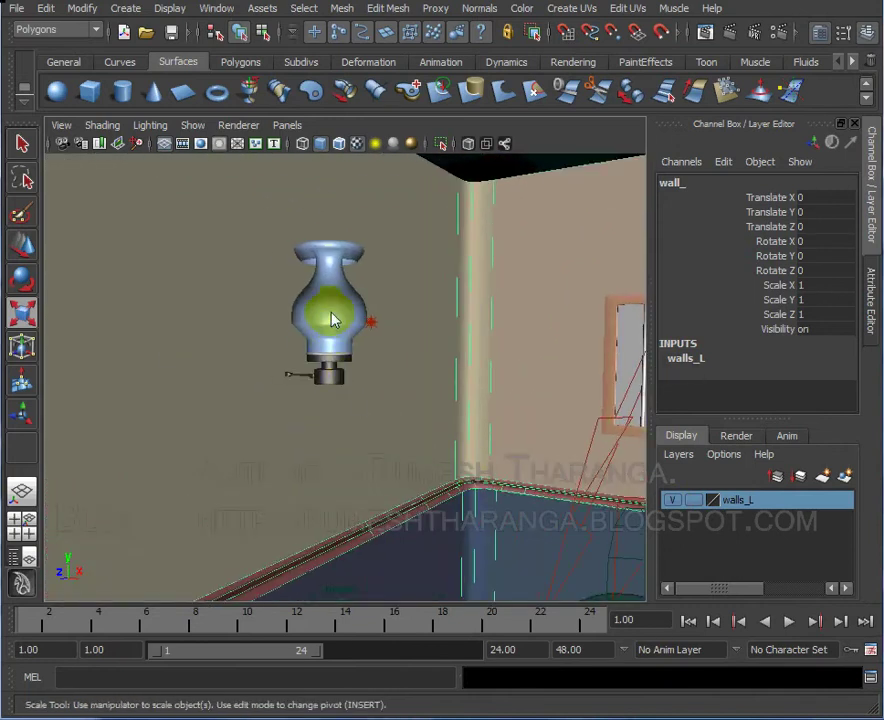
pyautogui.moveTo(260, 418)
pyautogui.keyDown('alt'); pyautogui.mouseDown(button='right')
pyautogui.moveTo(329, 473)
pyautogui.moveTo(345, 362)
pyautogui.mouseUp(button='right'); pyautogui.keyUp('alt')
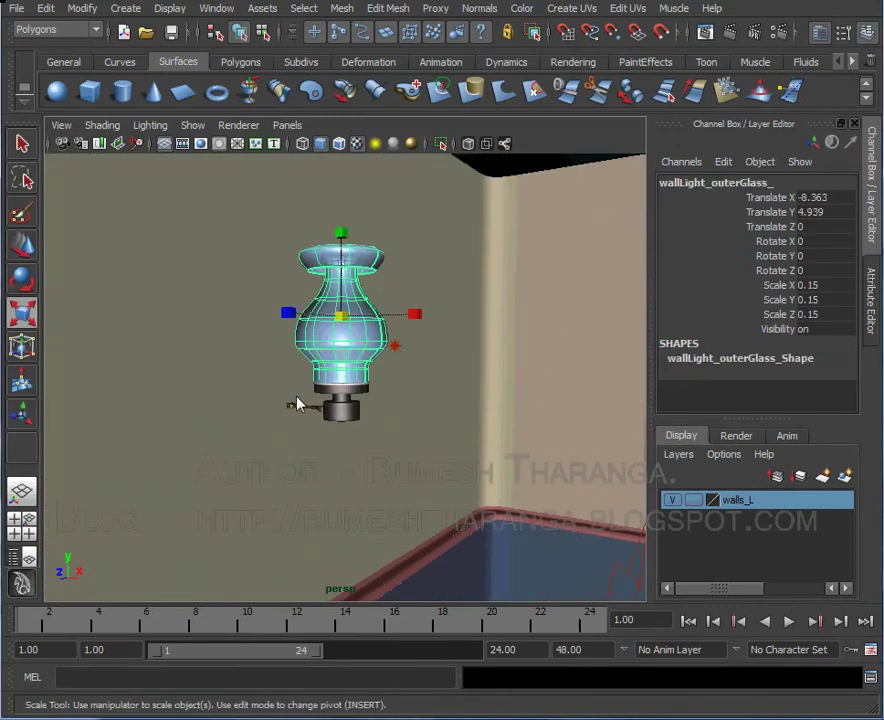
pyautogui.keyDown('alt'); pyautogui.moveTo(260, 446); pyautogui.dragTo(351, 438, button='right'); pyautogui.keyUp('alt')
pyautogui.click(350, 342)
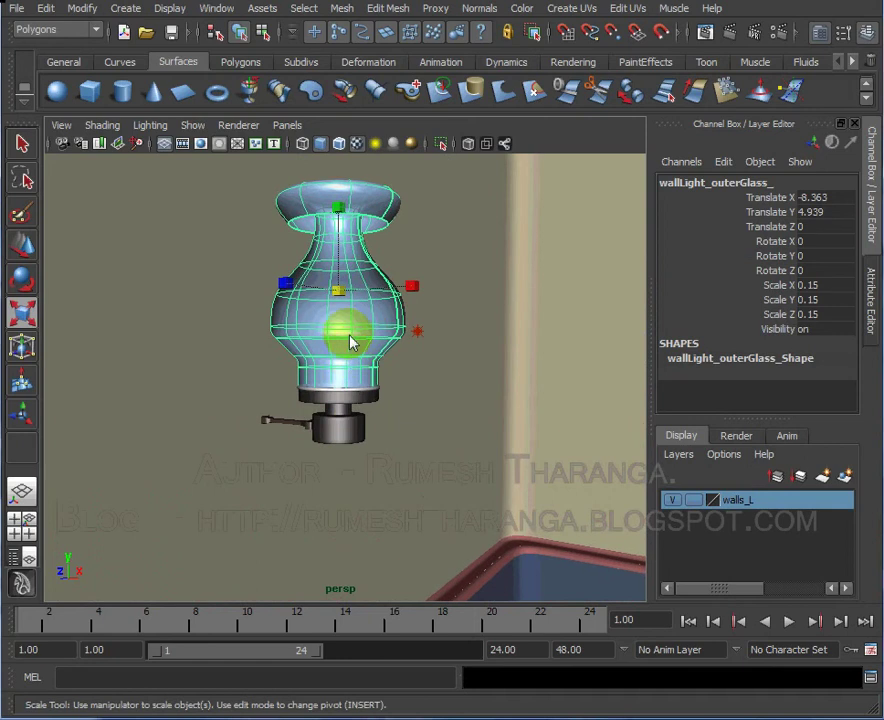
pyautogui.press('Up')
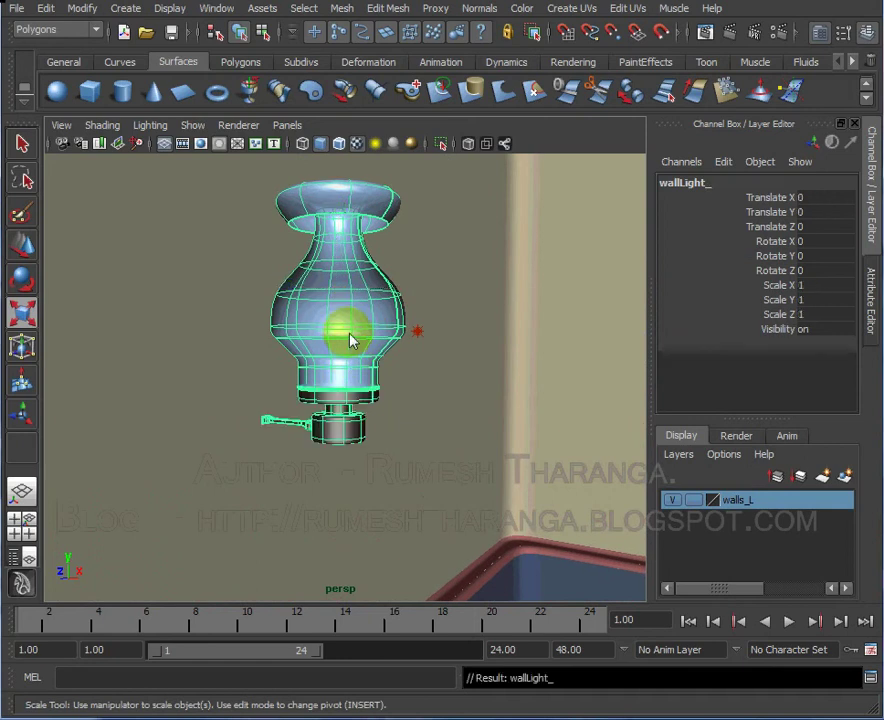
# View the lamp sideways, check it in wireframe, and deselect it
pyautogui.keyDown('alt'); pyautogui.moveTo(350, 342); pyautogui.dragTo(387, 446); pyautogui.keyUp('alt')
pyautogui.keyDown('alt'); pyautogui.moveTo(387, 446); pyautogui.dragTo(412, 459, button='right'); pyautogui.keyUp('alt')
pyautogui.moveTo(412, 459)
pyautogui.keyDown('alt'); pyautogui.mouseDown(button='middle')
pyautogui.moveTo(406, 490)
pyautogui.moveTo(390, 455)
pyautogui.mouseUp(button='middle'); pyautogui.keyUp('alt')
pyautogui.press('r')
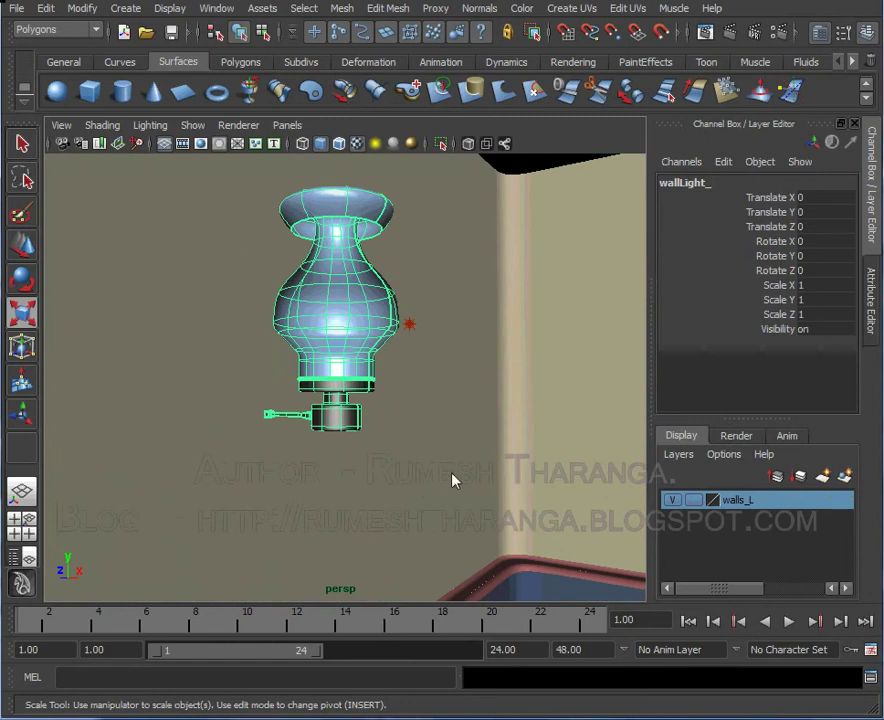
pyautogui.press('4')
pyautogui.click(428, 450)
pyautogui.press('5')
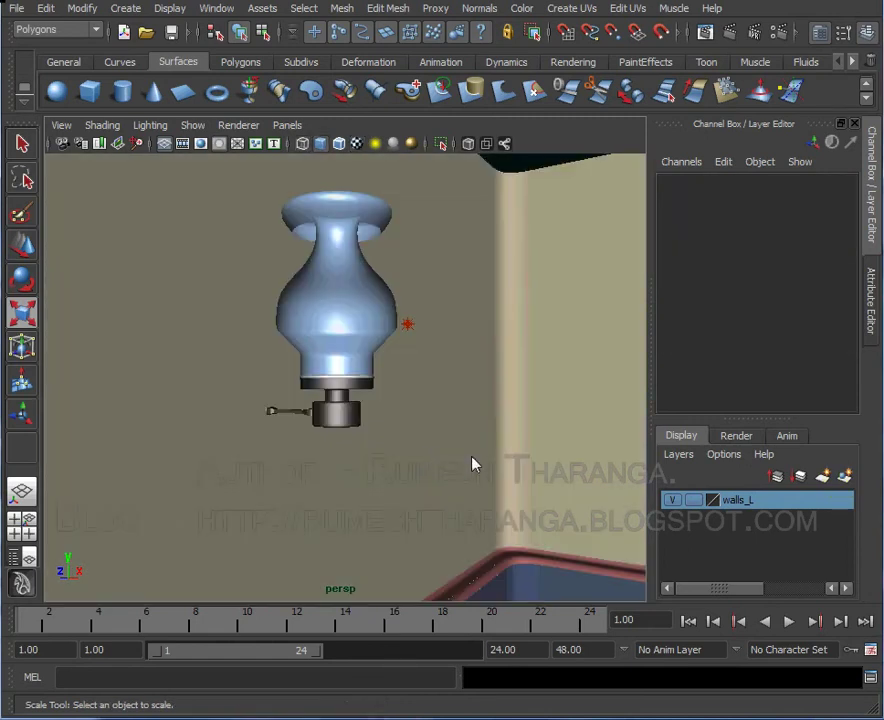
# Create an empty layer1 and select the lamp's wallLight_ group
pyautogui.click(826, 485)
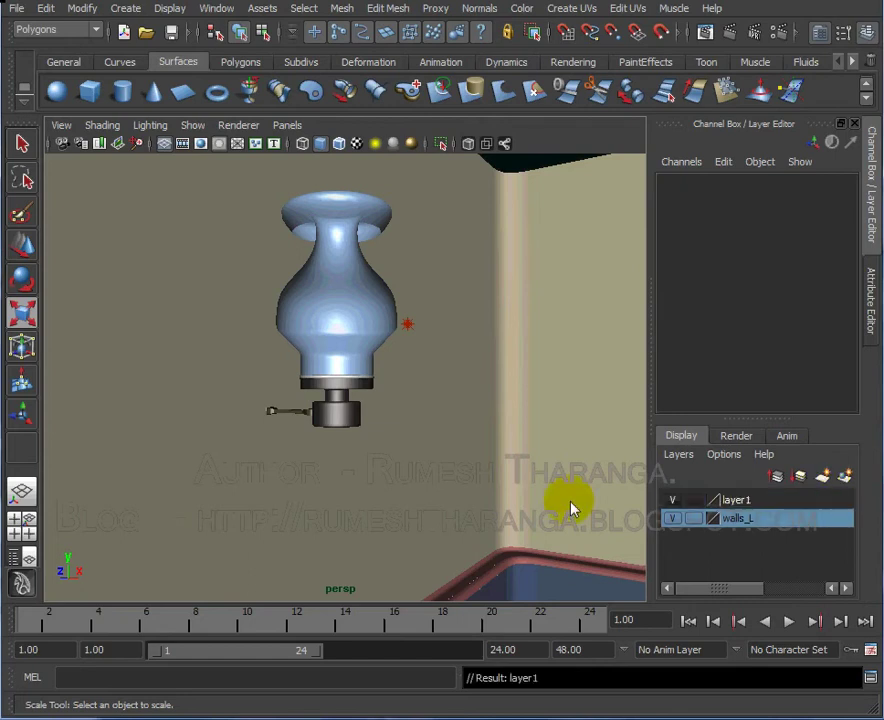
pyautogui.keyDown('alt'); pyautogui.moveTo(515, 507); pyautogui.dragTo(444, 505); pyautogui.keyUp('alt')
pyautogui.moveTo(444, 505)
pyautogui.keyDown('alt'); pyautogui.mouseDown(button='middle')
pyautogui.moveTo(456, 487)
pyautogui.moveTo(522, 478)
pyautogui.mouseUp(button='middle'); pyautogui.keyUp('alt')
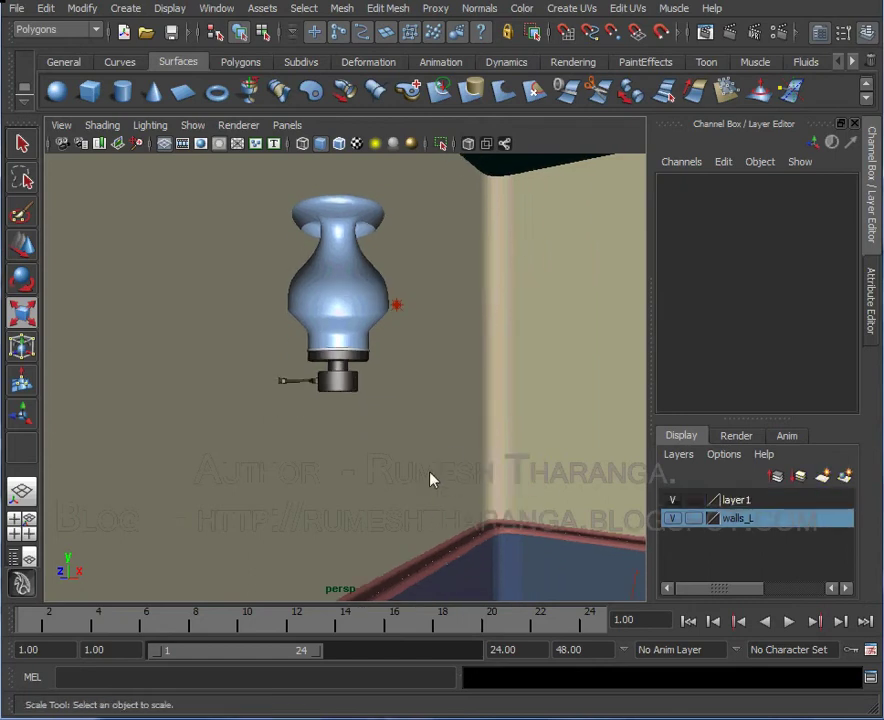
pyautogui.click(340, 308)
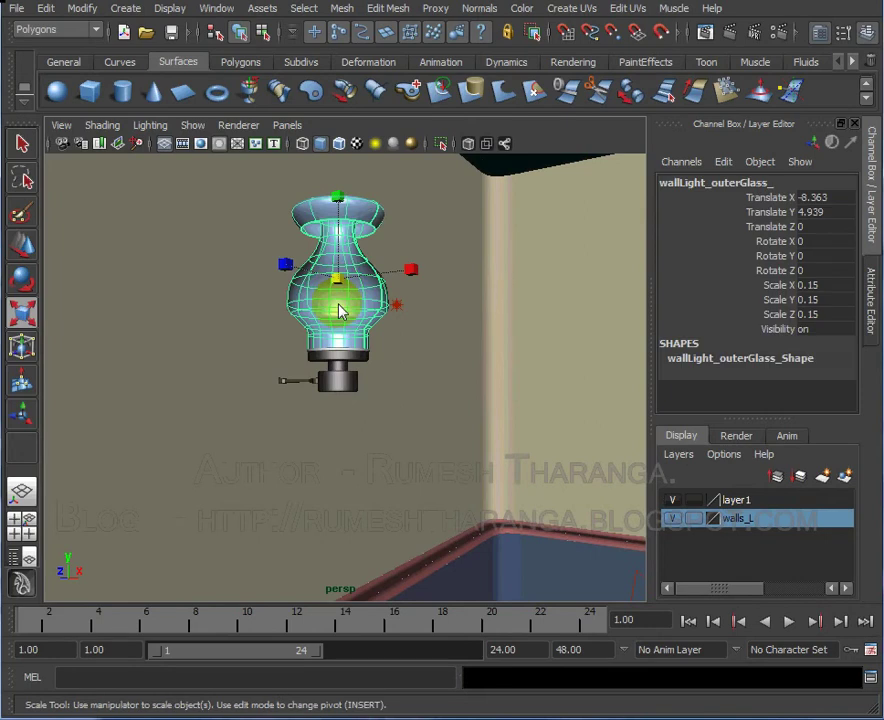
pyautogui.press('Up')
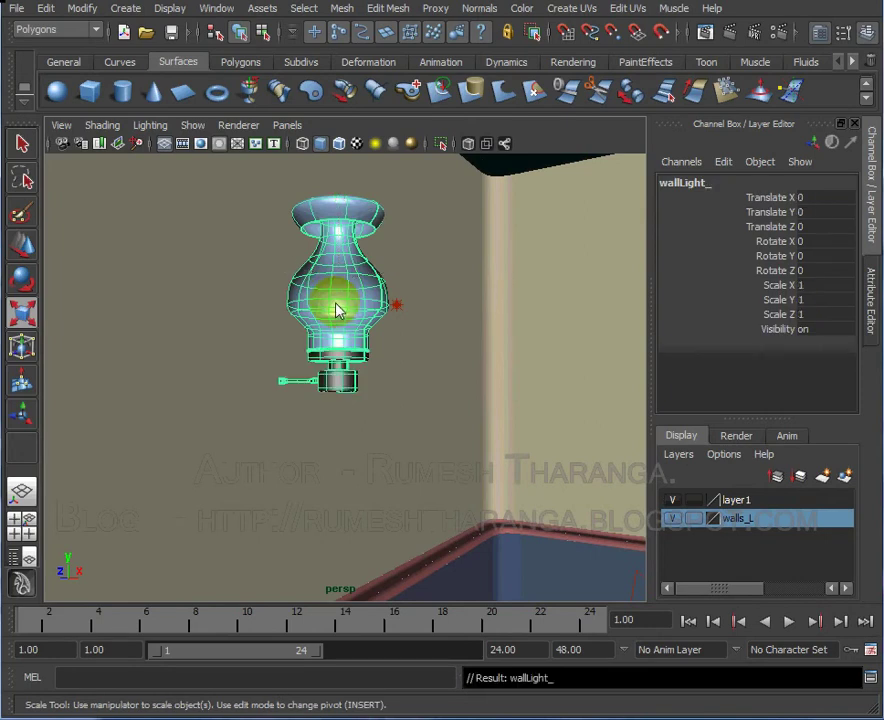
# Add the selected wall lamp to layer1 and toggle its visibility to check
pyautogui.click(745, 503)
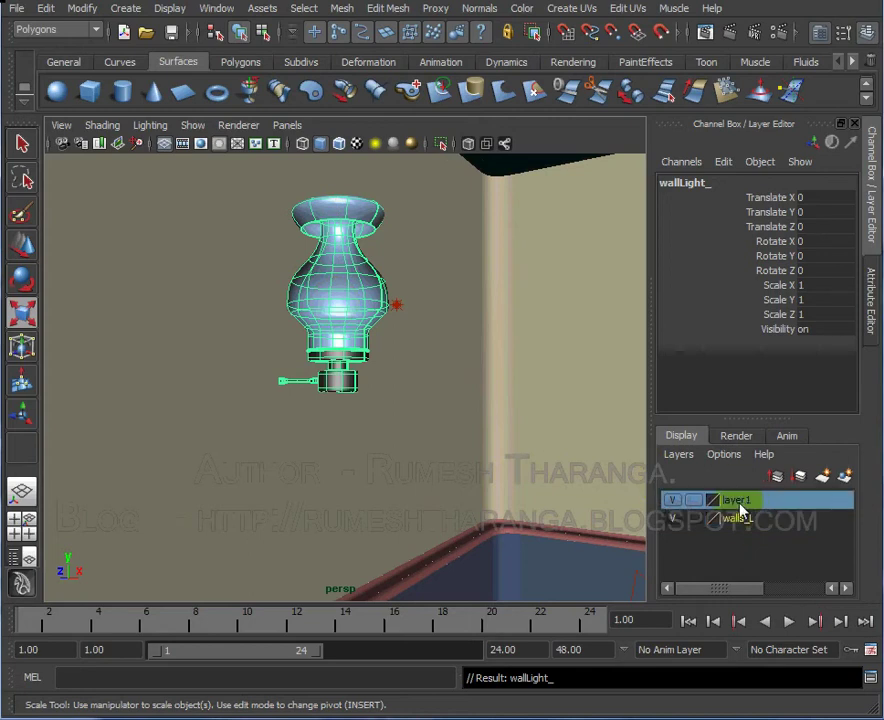
pyautogui.rightClick(741, 507)
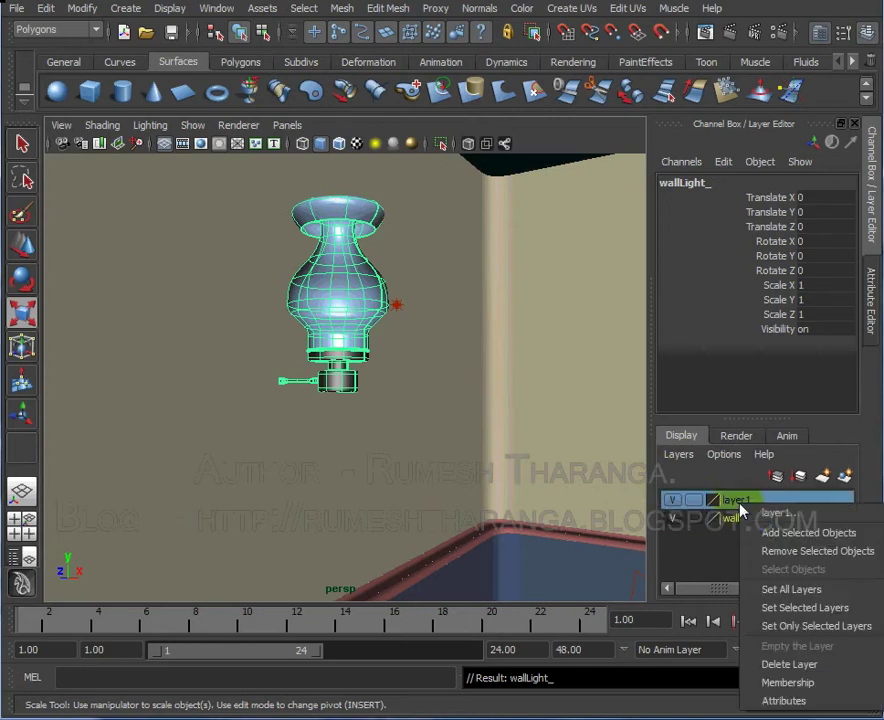
pyautogui.click(781, 536)
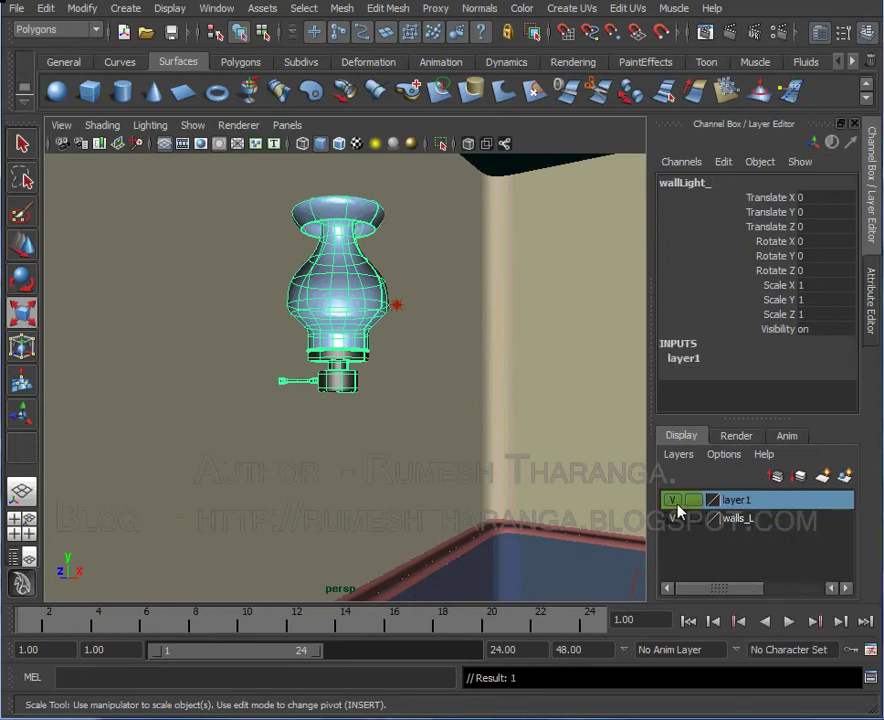
pyautogui.click(673, 500)
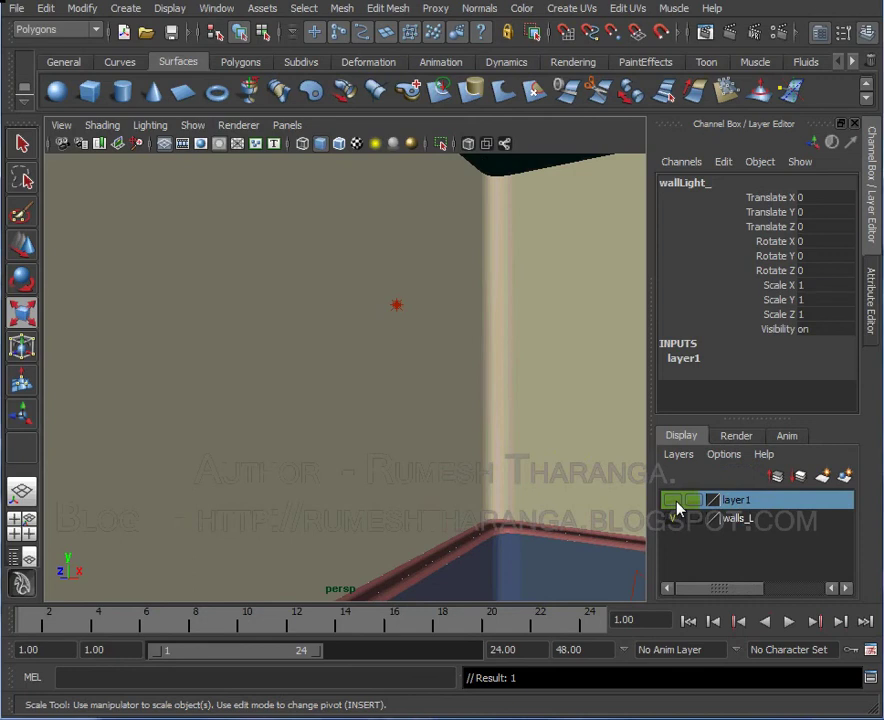
pyautogui.click(674, 502)
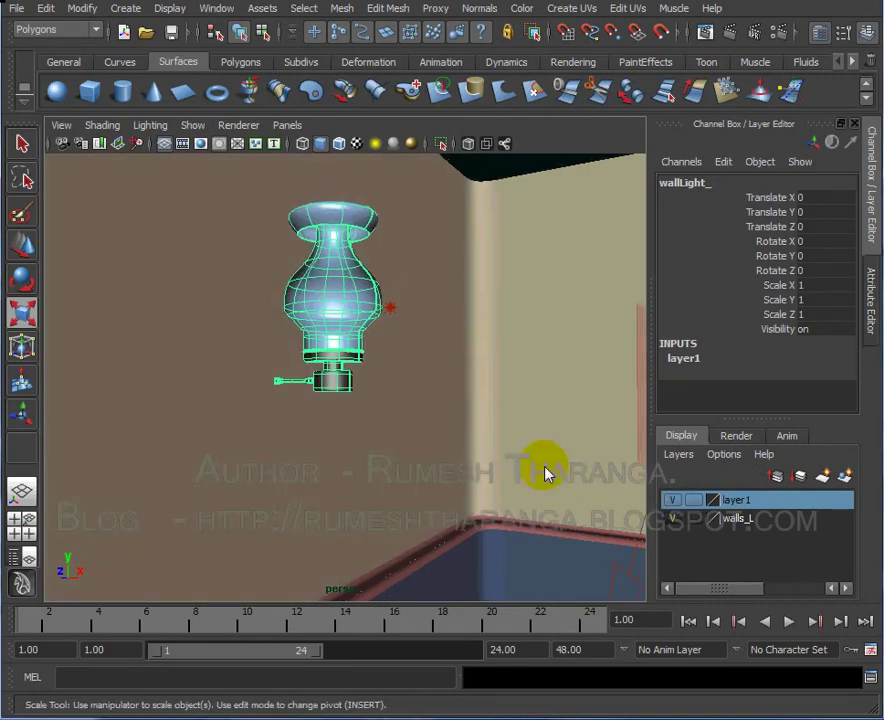
pyautogui.click(732, 506)
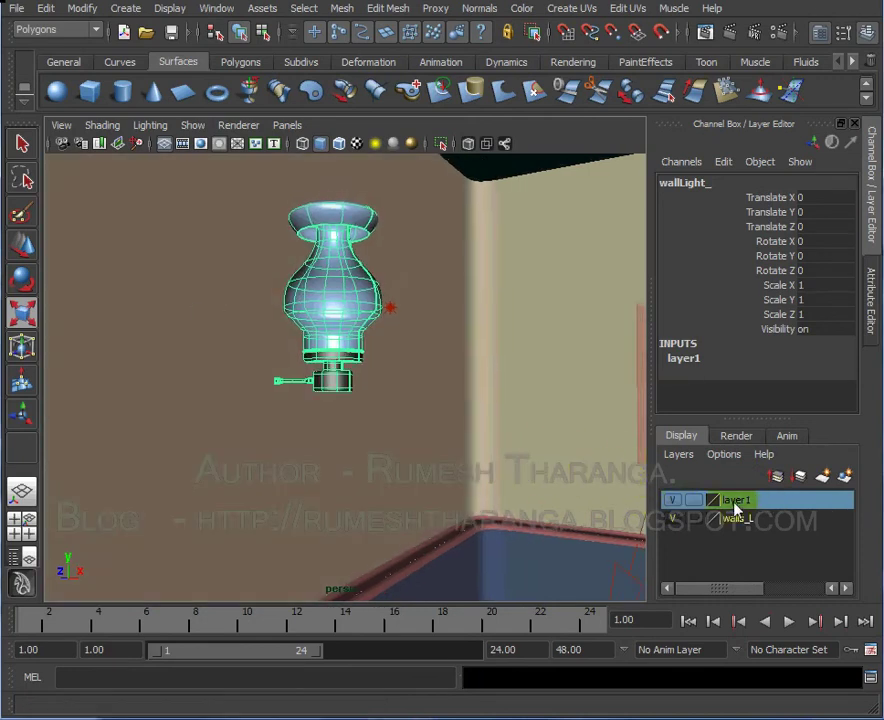
pyautogui.rightClick(735, 508)
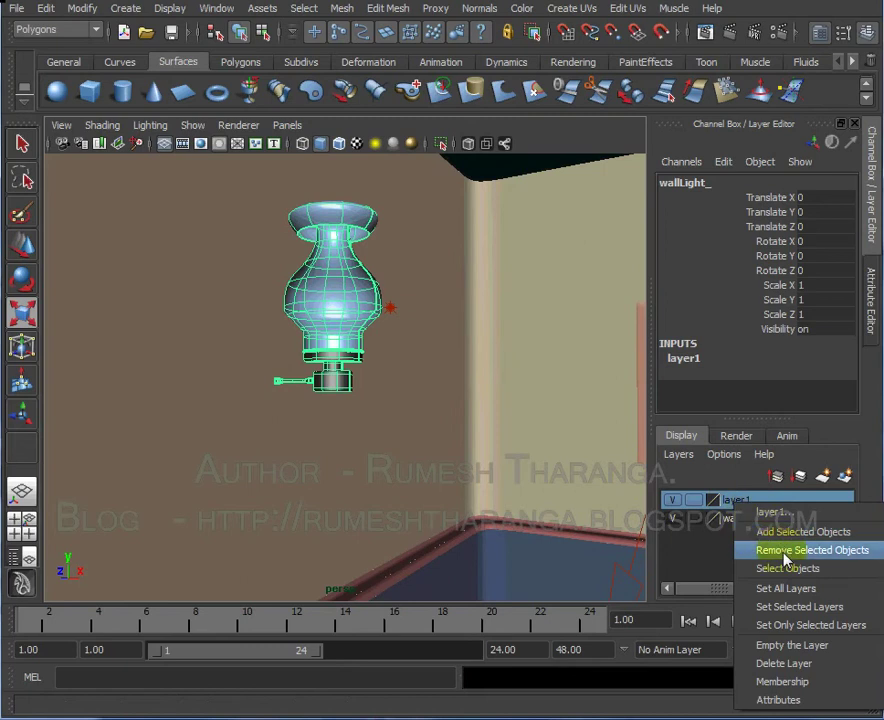
pyautogui.click(784, 551)
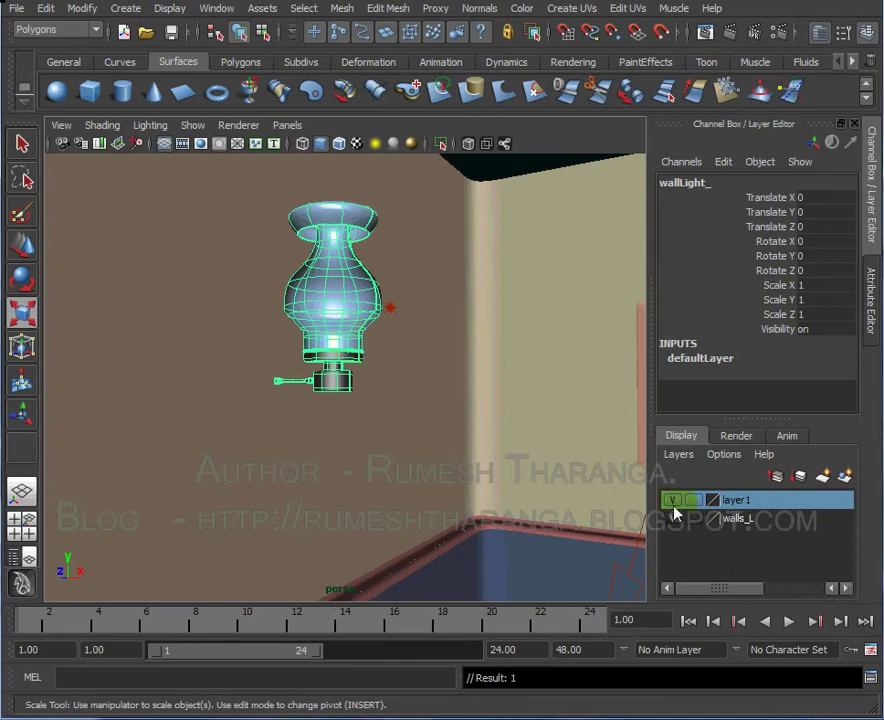
pyautogui.click(674, 510)
pyautogui.rightClick(766, 503)
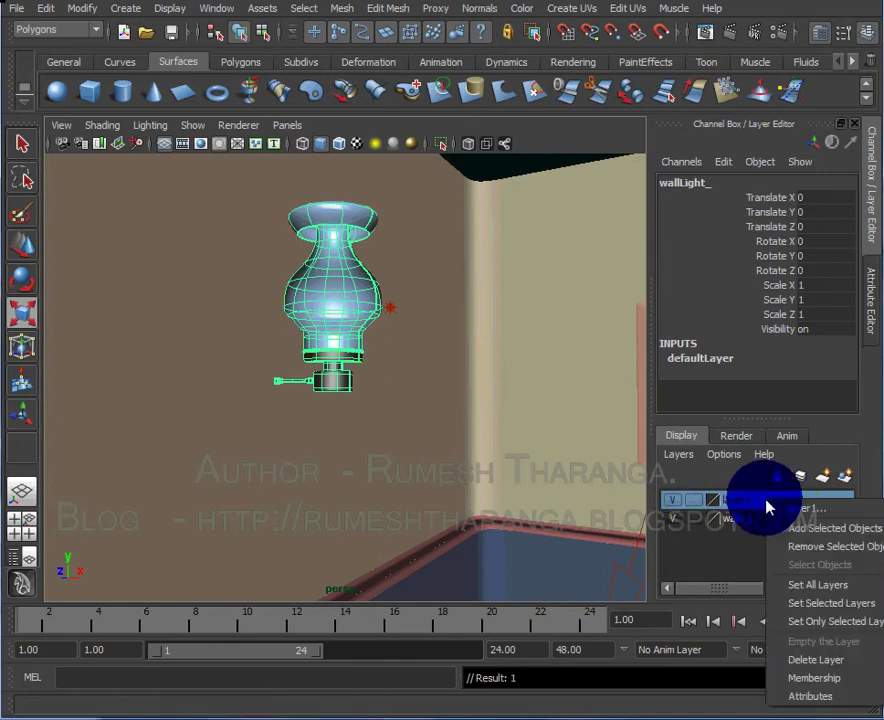
pyautogui.click(805, 529)
pyautogui.keyDown('alt'); pyautogui.moveTo(467, 443); pyautogui.dragTo(373, 420, button='right'); pyautogui.keyUp('alt')
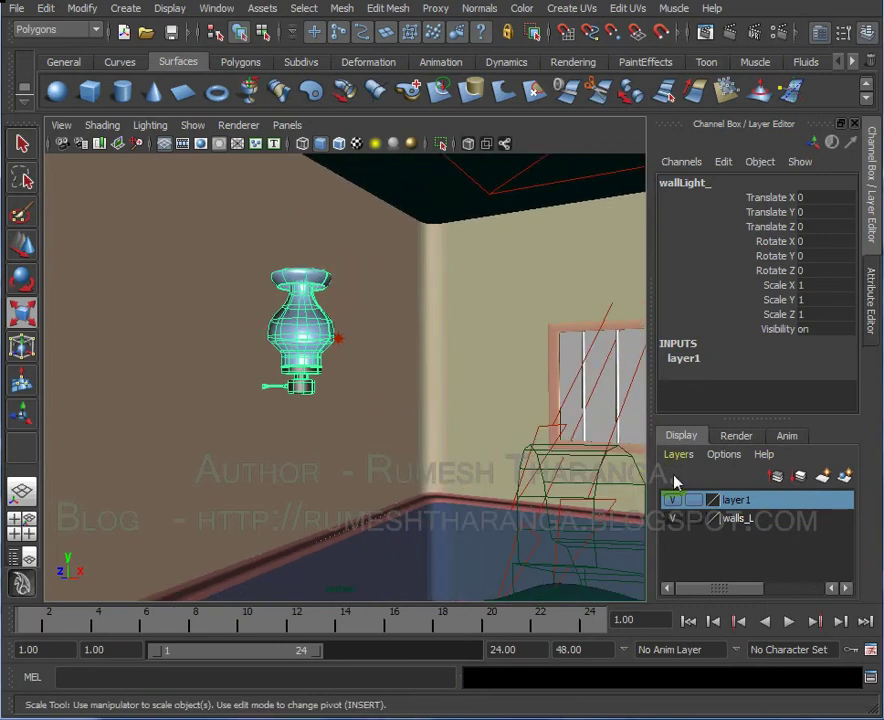
pyautogui.click(673, 501)
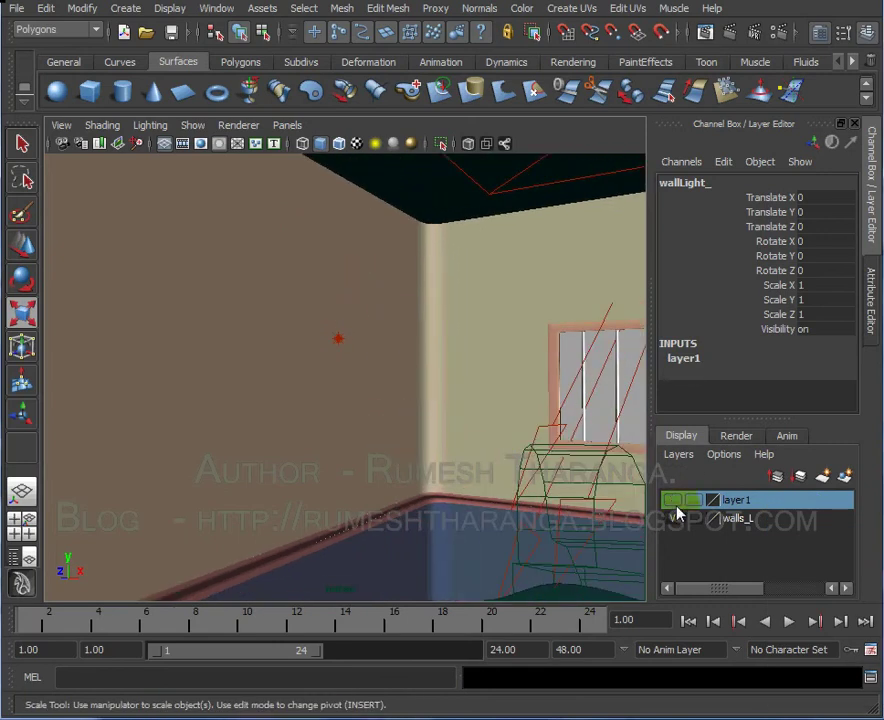
pyautogui.click(673, 502)
pyautogui.click(676, 510)
pyautogui.moveTo(572, 477)
pyautogui.keyDown('alt'); pyautogui.mouseDown()
pyautogui.moveTo(410, 432)
pyautogui.moveTo(606, 497)
pyautogui.moveTo(468, 408)
pyautogui.mouseUp(); pyautogui.keyUp('alt')
pyautogui.click(673, 501)
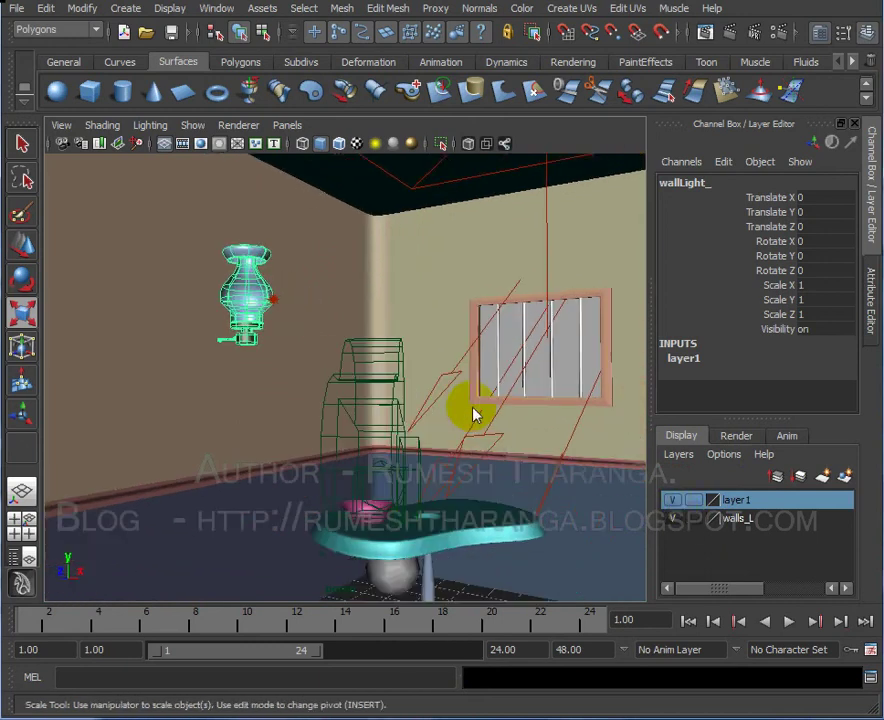
pyautogui.keyDown('alt'); pyautogui.moveTo(499, 487); pyautogui.dragTo(473, 441, button='middle'); pyautogui.keyUp('alt')
pyautogui.press('r')
pyautogui.moveTo(472, 443)
pyautogui.keyDown('alt'); pyautogui.mouseDown()
pyautogui.moveTo(511, 454)
pyautogui.moveTo(491, 479)
pyautogui.mouseUp(); pyautogui.keyUp('alt')
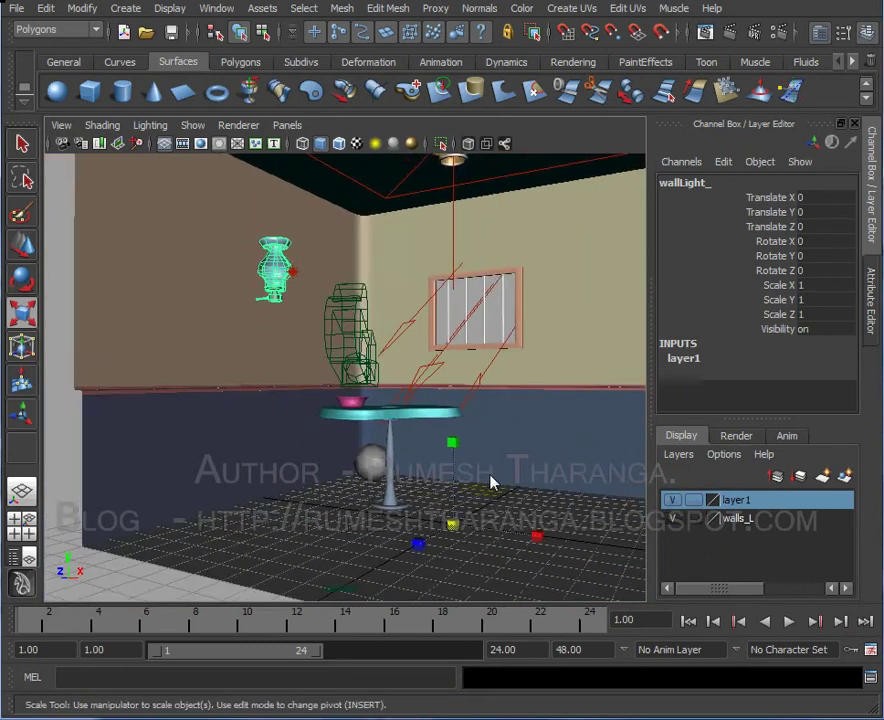
pyautogui.click(672, 508)
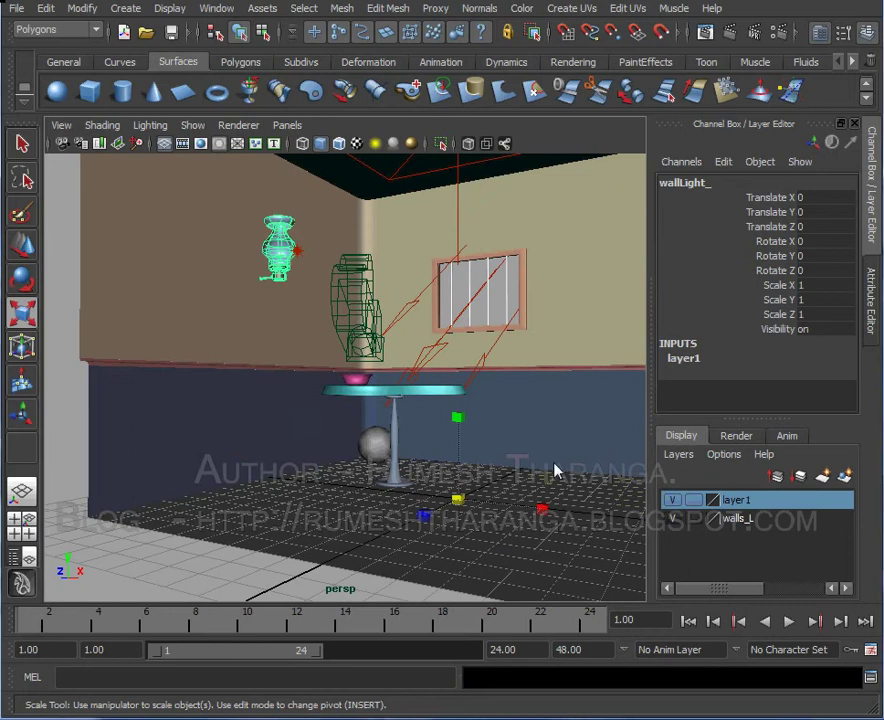
# Rename layer1 to wallLamp_L and save its settings
pyautogui.keyDown('alt'); pyautogui.moveTo(556, 469); pyautogui.dragTo(552, 458); pyautogui.keyUp('alt')
pyautogui.doubleClick(761, 505)
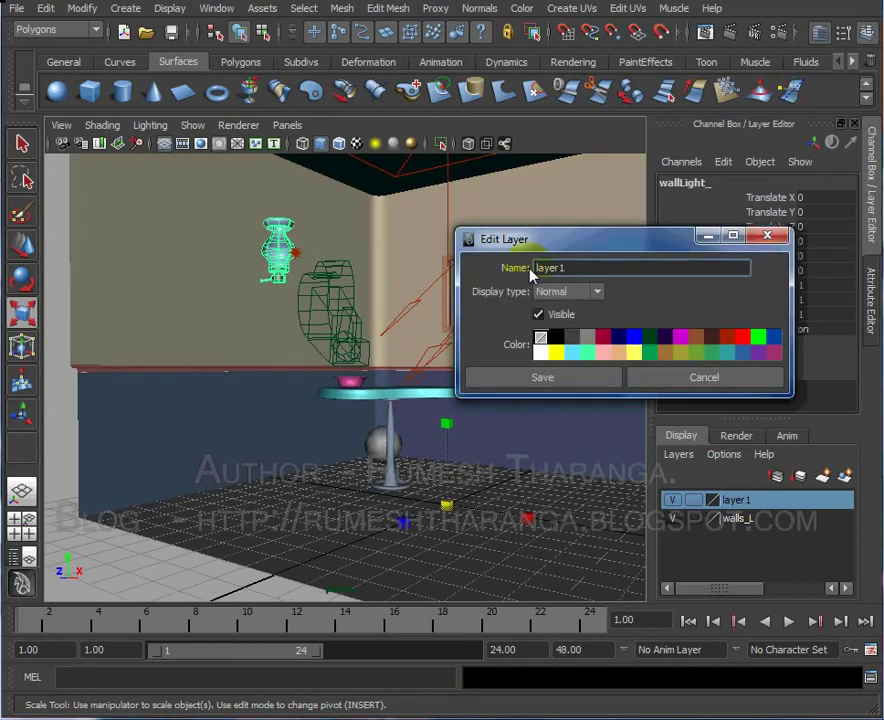
pyautogui.write('wallLamp_L')
pyautogui.click(530, 376)
pyautogui.keyDown('alt'); pyautogui.moveTo(530, 345); pyautogui.dragTo(510, 349); pyautogui.keyUp('alt')
pyautogui.moveTo(510, 349)
pyautogui.keyDown('alt'); pyautogui.mouseDown(button='middle')
pyautogui.moveTo(533, 428)
pyautogui.moveTo(657, 488)
pyautogui.mouseUp(button='middle'); pyautogui.keyUp('alt')
# Hide the wallLamp_L and walls_L layers to isolate the table
pyautogui.click(672, 499)
pyautogui.keyDown('alt'); pyautogui.moveTo(535, 426); pyautogui.dragTo(474, 460, button='middle'); pyautogui.keyUp('alt')
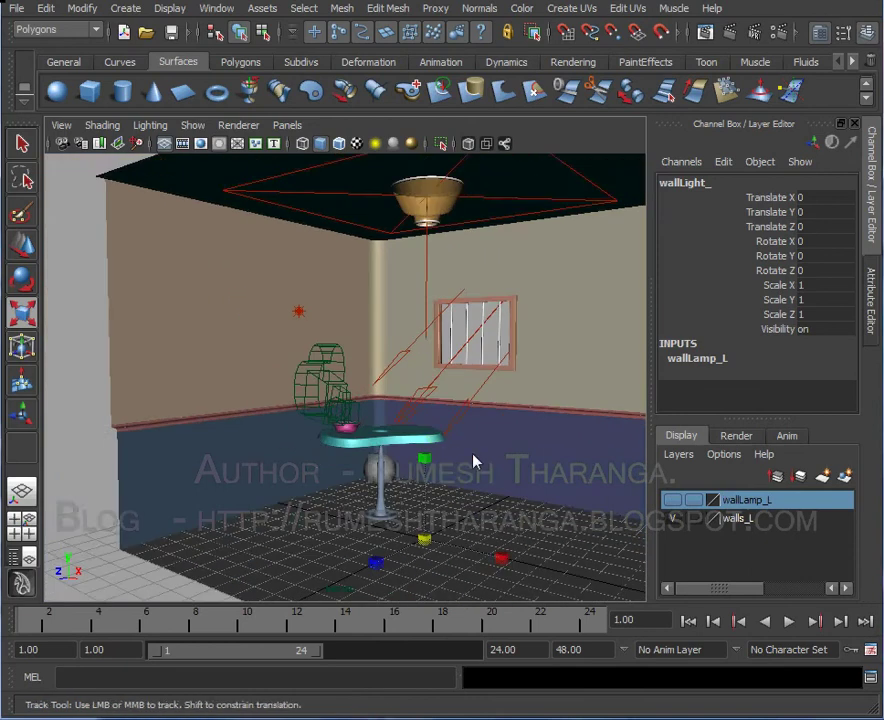
pyautogui.click(672, 518)
pyautogui.keyDown('alt'); pyautogui.moveTo(568, 427); pyautogui.dragTo(369, 406); pyautogui.keyUp('alt')
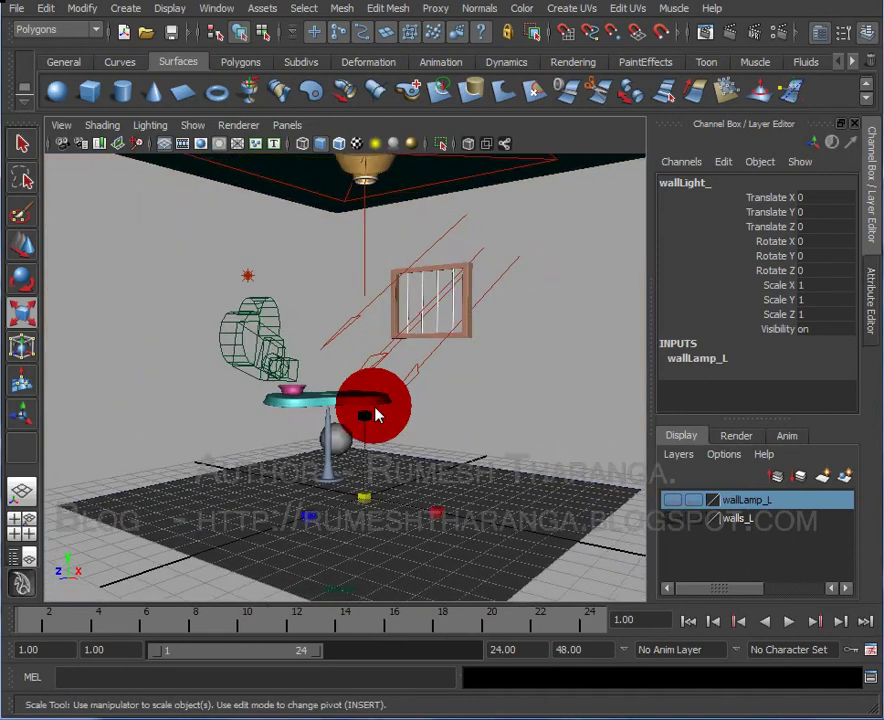
# Select the whole table group and assign it to a new display layer, layer1
pyautogui.click(324, 428)
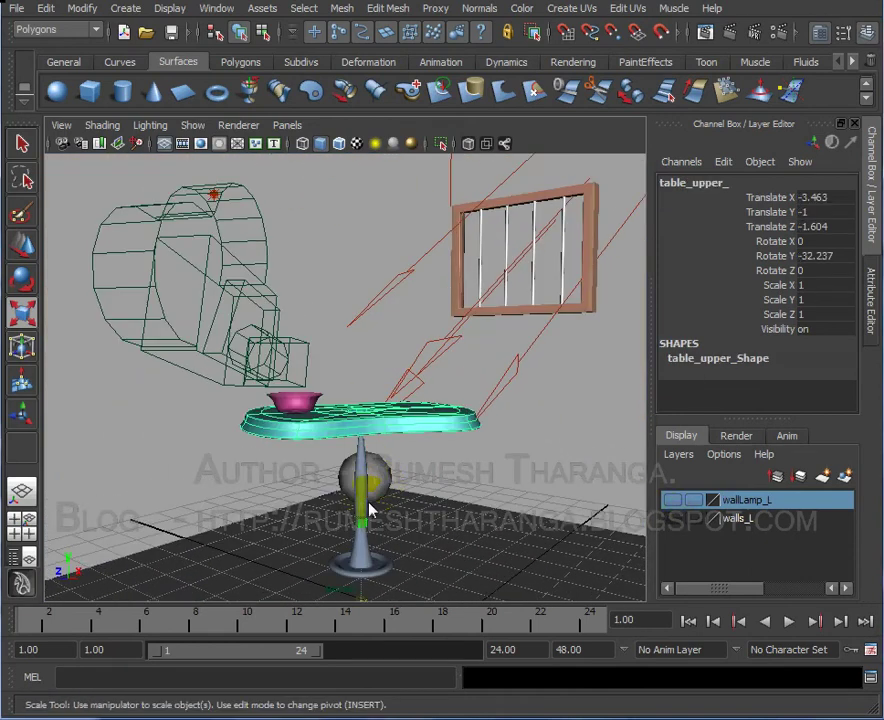
pyautogui.keyDown('alt'); pyautogui.moveTo(324, 428); pyautogui.dragTo(391, 425, button='right'); pyautogui.keyUp('alt')
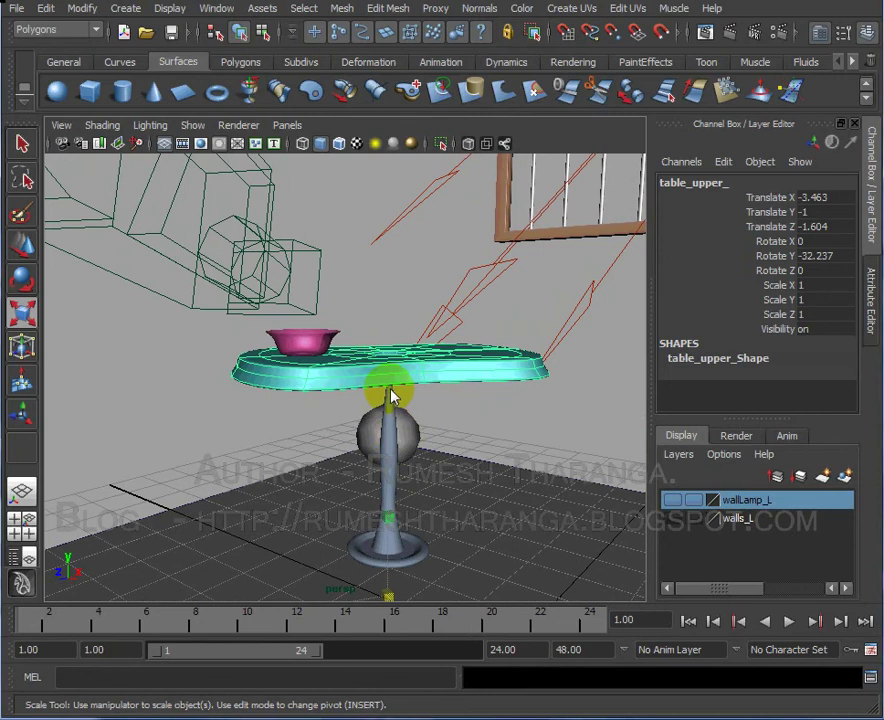
pyautogui.press('Up')
pyautogui.click(843, 478)
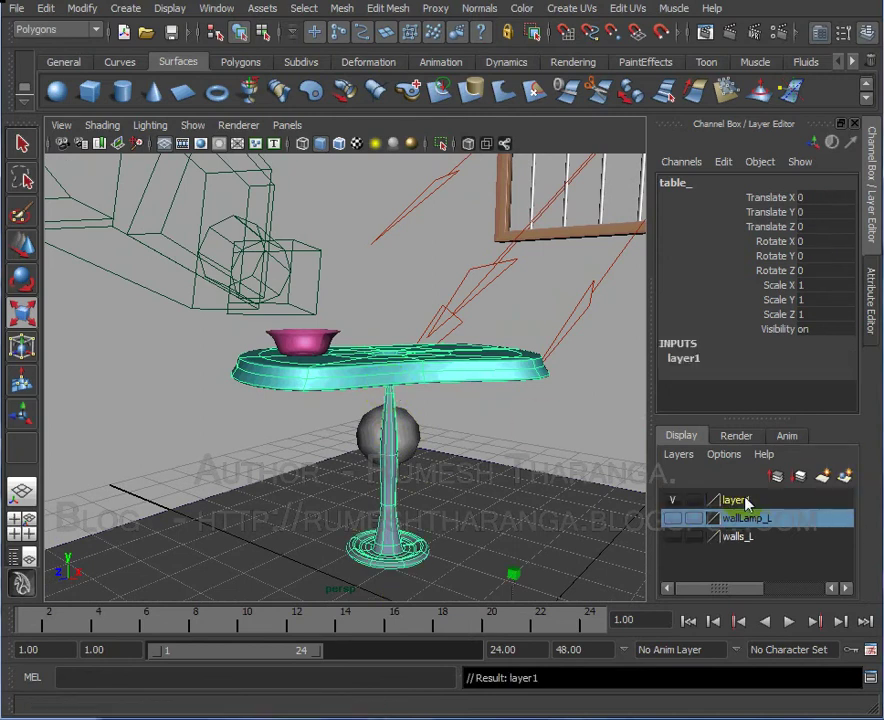
# Hide layer1 to check it holds the table, then show it again
pyautogui.click(673, 500)
pyautogui.keyDown('alt'); pyautogui.moveTo(535, 468); pyautogui.dragTo(520, 455, button='middle'); pyautogui.keyUp('alt')
pyautogui.press('r')
pyautogui.keyDown('alt'); pyautogui.moveTo(520, 455); pyautogui.dragTo(457, 449, button='right'); pyautogui.keyUp('alt')
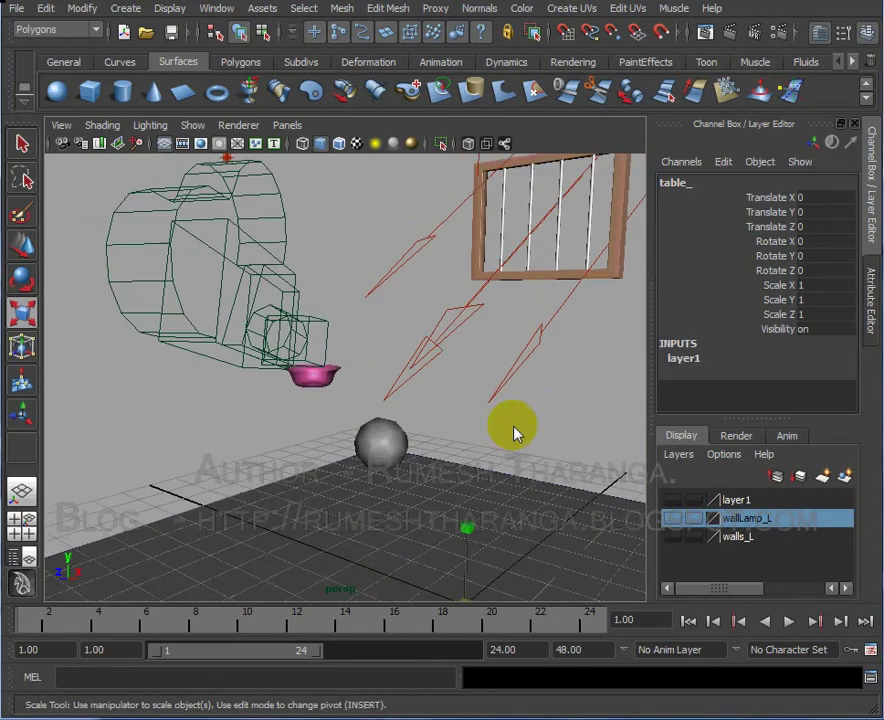
pyautogui.click(673, 500)
pyautogui.moveTo(400, 480)
pyautogui.keyDown('alt'); pyautogui.mouseDown()
pyautogui.moveTo(378, 490)
pyautogui.moveTo(410, 495)
pyautogui.mouseUp(); pyautogui.keyUp('alt')
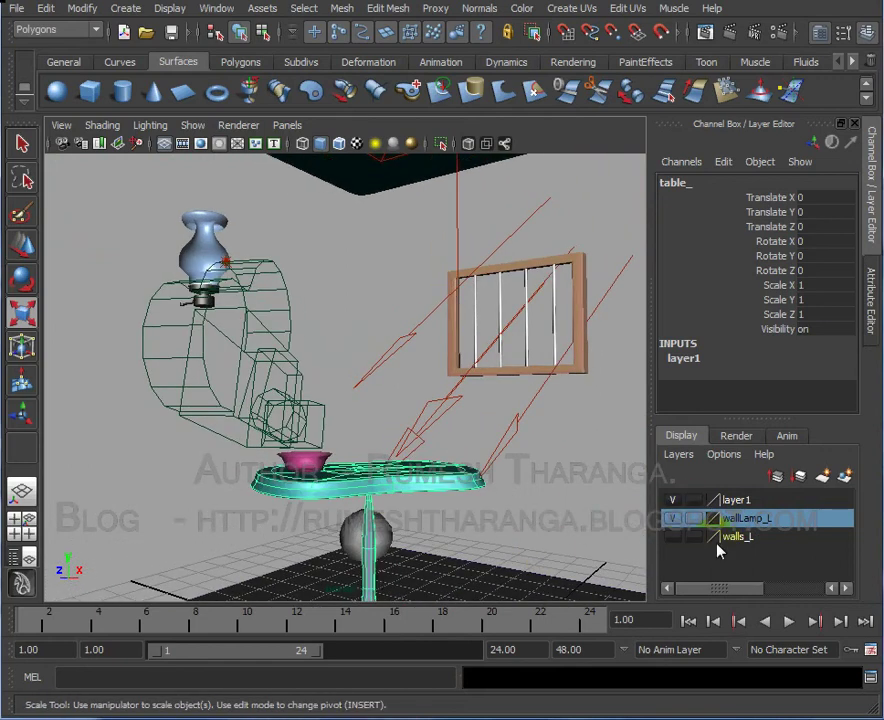
# Make the walls_L layer visible again and pick it for editing
pyautogui.click(681, 537)
pyautogui.moveTo(529, 507)
pyautogui.keyDown('alt'); pyautogui.mouseDown()
pyautogui.moveTo(487, 517)
pyautogui.moveTo(560, 525)
pyautogui.mouseUp(); pyautogui.keyUp('alt')
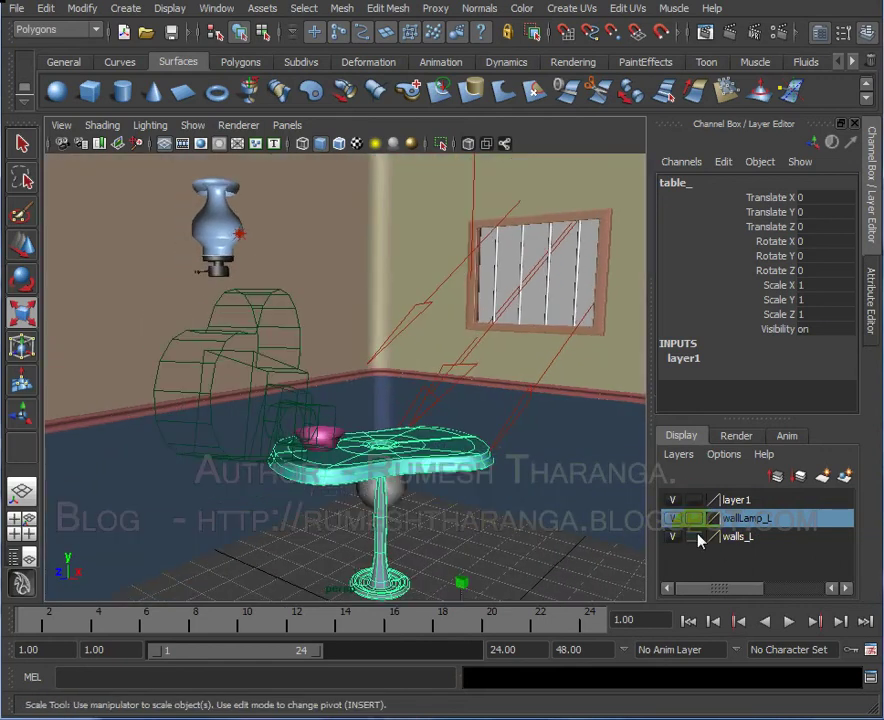
pyautogui.click(755, 518)
pyautogui.click(745, 537)
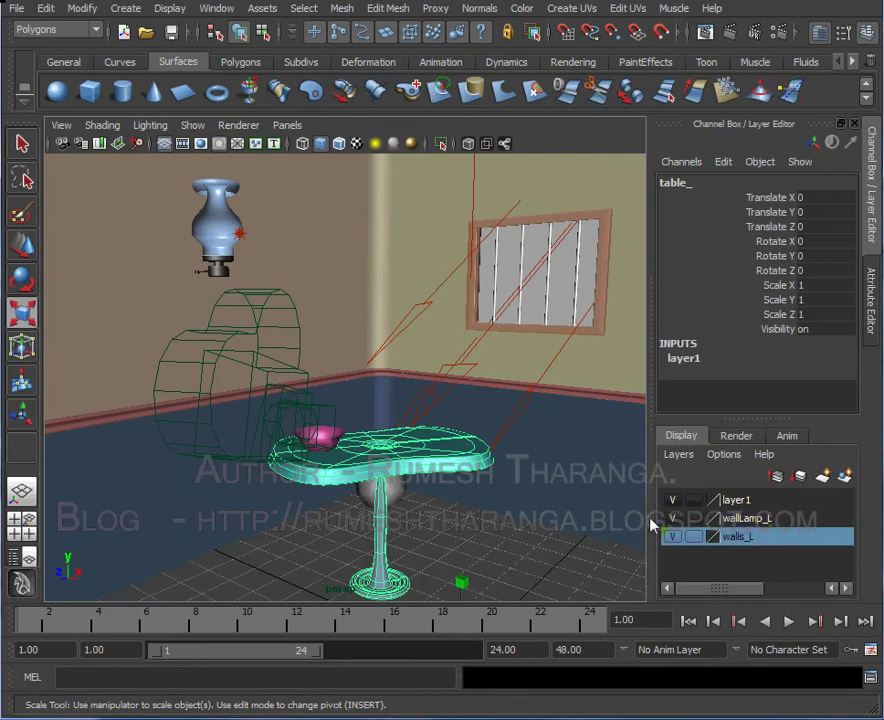
pyautogui.keyDown('alt'); pyautogui.moveTo(370, 511); pyautogui.dragTo(430, 505); pyautogui.keyUp('alt')
pyautogui.keyDown('alt'); pyautogui.moveTo(430, 505); pyautogui.dragTo(497, 509, button='middle'); pyautogui.keyUp('alt')
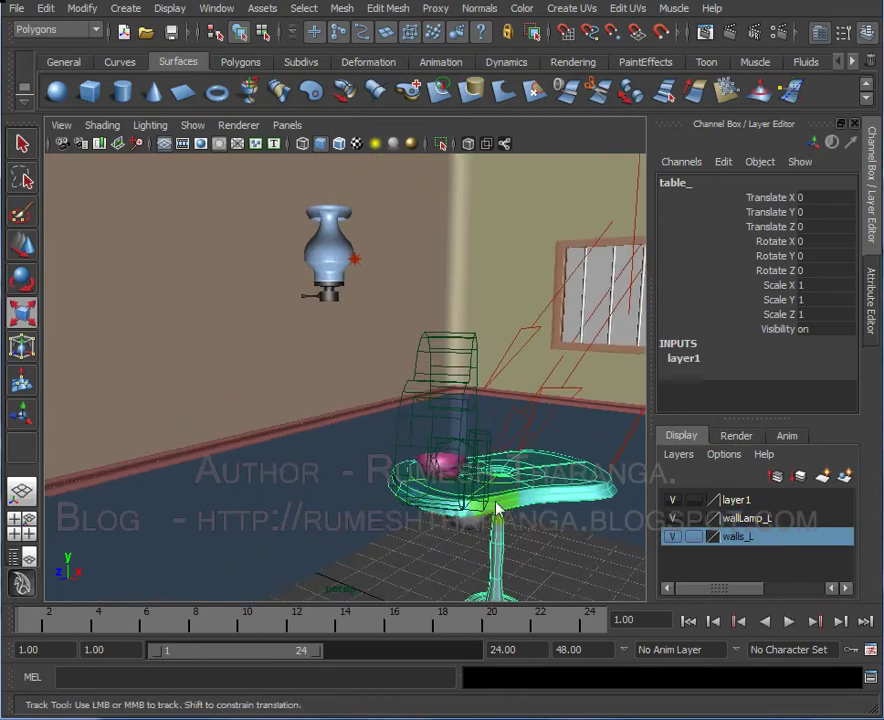
# Set walls_L to Template display and check the grey wireframe walls around the table
pyautogui.click(695, 538)
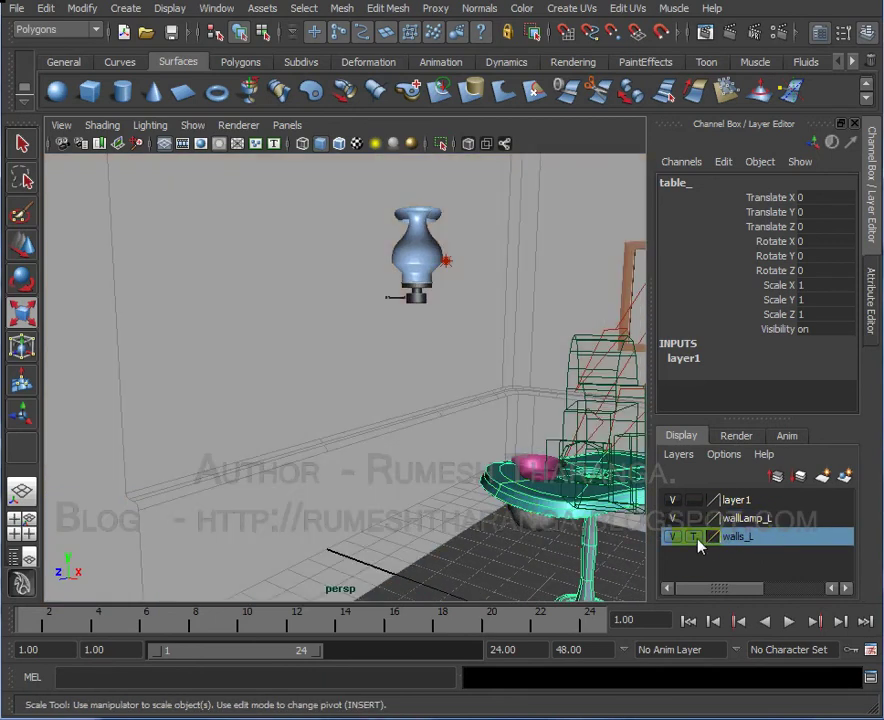
pyautogui.keyDown('alt'); pyautogui.moveTo(548, 515); pyautogui.dragTo(584, 505); pyautogui.keyUp('alt')
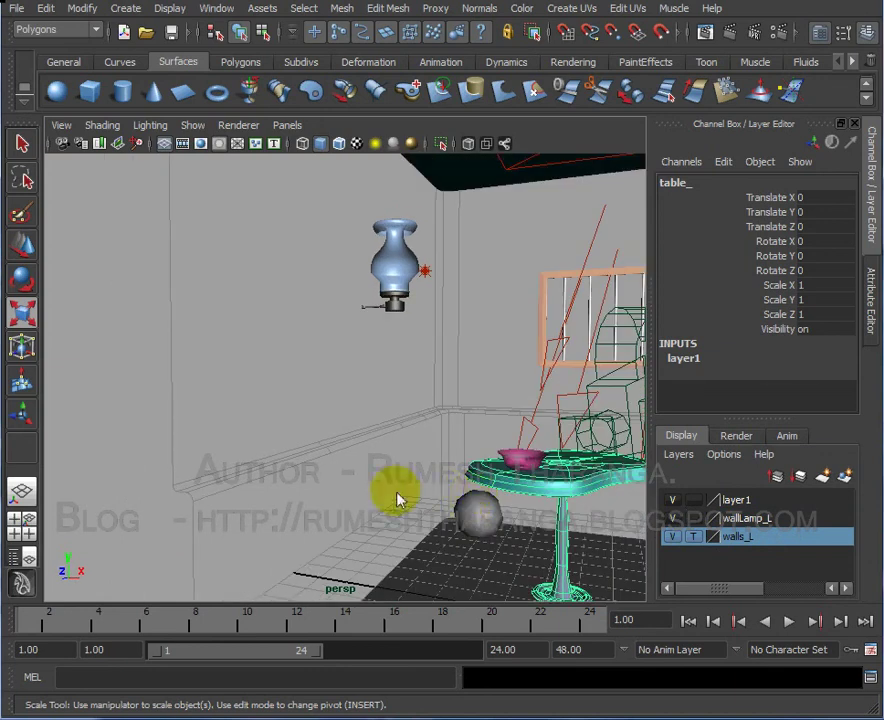
pyautogui.keyDown('alt'); pyautogui.moveTo(395, 493); pyautogui.dragTo(458, 503); pyautogui.keyUp('alt')
pyautogui.keyDown('alt'); pyautogui.moveTo(458, 503); pyautogui.dragTo(338, 500, button='right'); pyautogui.keyUp('alt')
pyautogui.keyDown('alt'); pyautogui.moveTo(338, 500); pyautogui.dragTo(294, 525); pyautogui.keyUp('alt')
pyautogui.keyDown('alt'); pyautogui.moveTo(294, 525); pyautogui.dragTo(414, 533, button='right'); pyautogui.keyUp('alt')
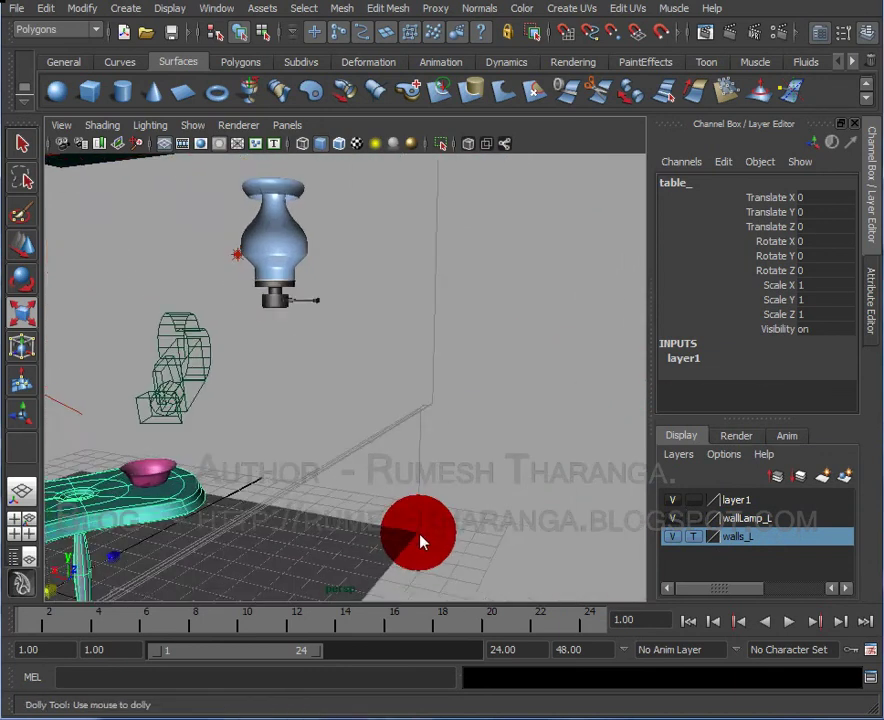
pyautogui.moveTo(414, 533)
pyautogui.keyDown('alt'); pyautogui.mouseDown()
pyautogui.moveTo(343, 529)
pyautogui.moveTo(478, 513)
pyautogui.moveTo(470, 505)
pyautogui.mouseUp(); pyautogui.keyUp('alt')
pyautogui.keyDown('alt'); pyautogui.moveTo(470, 505); pyautogui.dragTo(491, 501, button='right'); pyautogui.keyUp('alt')
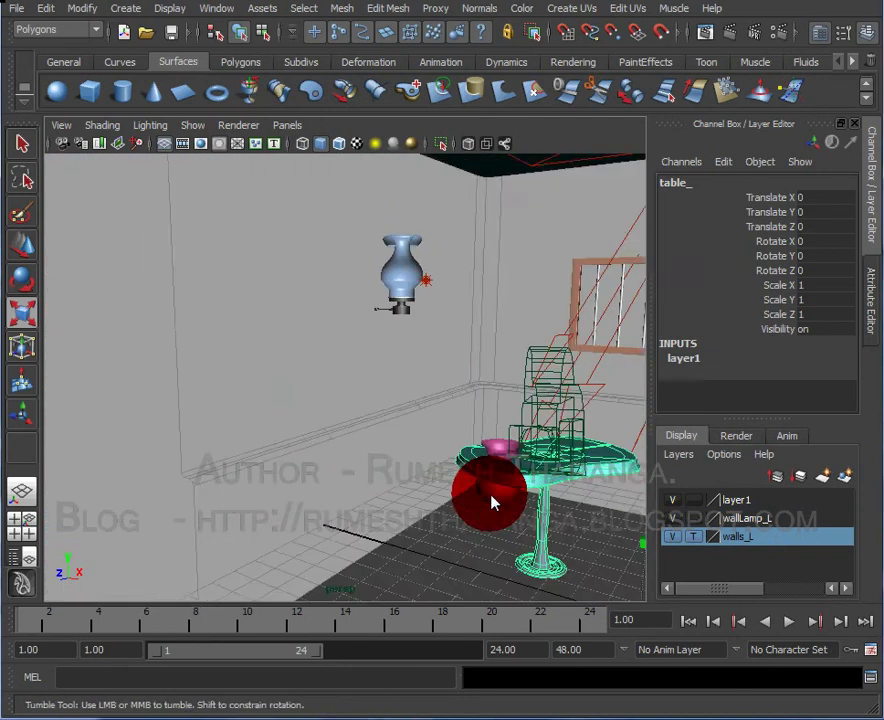
# Frame the wall lamp up close and deselect the table group
pyautogui.press('r')
pyautogui.moveTo(491, 501)
pyautogui.keyDown('alt'); pyautogui.mouseDown()
pyautogui.moveTo(458, 474)
pyautogui.moveTo(420, 370)
pyautogui.mouseUp(); pyautogui.keyUp('alt')
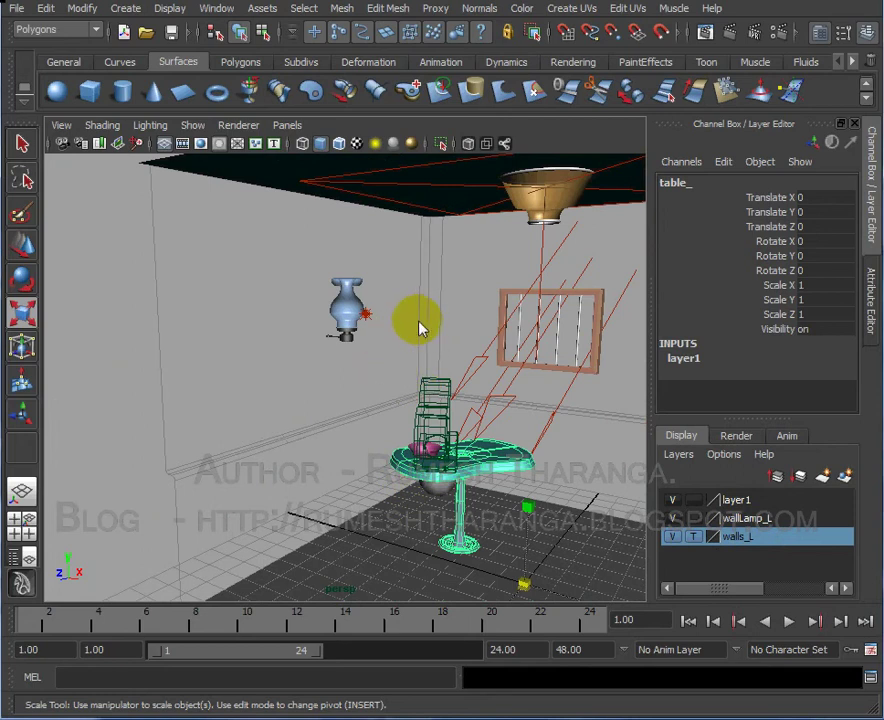
pyautogui.keyDown('alt'); pyautogui.moveTo(445, 340); pyautogui.dragTo(389, 375, button='middle'); pyautogui.keyUp('alt')
pyautogui.keyDown('alt'); pyautogui.moveTo(389, 375); pyautogui.dragTo(468, 480, button='right'); pyautogui.keyUp('alt')
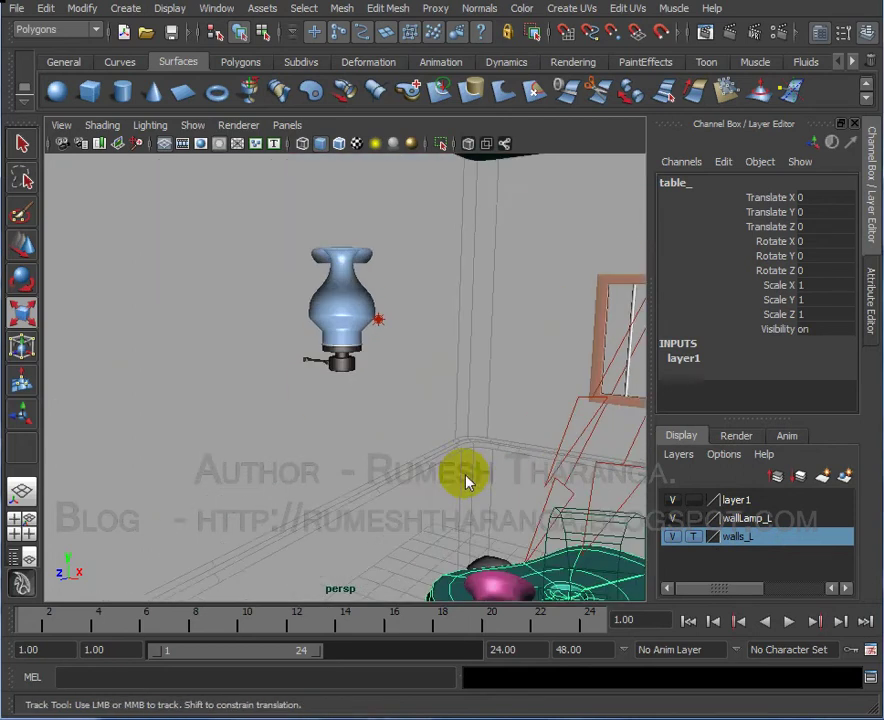
pyautogui.keyDown('alt'); pyautogui.moveTo(468, 480); pyautogui.dragTo(463, 462, button='middle'); pyautogui.keyUp('alt')
pyautogui.click(421, 393)
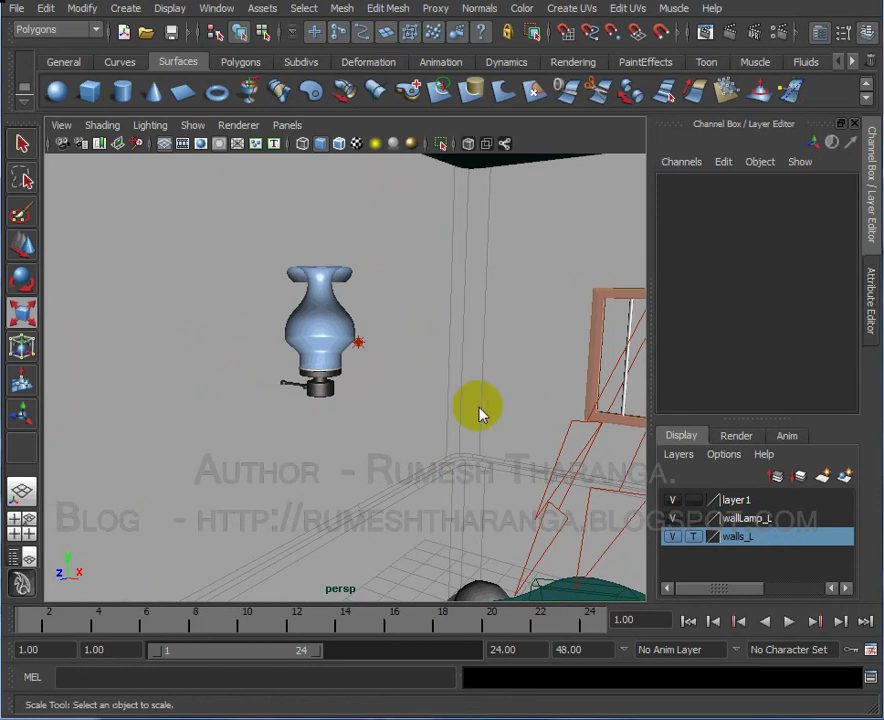
# Orbit the room to inspect the window, table and wall lamp from several angles
pyautogui.moveTo(479, 414)
pyautogui.keyDown('alt'); pyautogui.mouseDown()
pyautogui.moveTo(430, 469)
pyautogui.moveTo(351, 432)
pyautogui.mouseUp(); pyautogui.keyUp('alt')
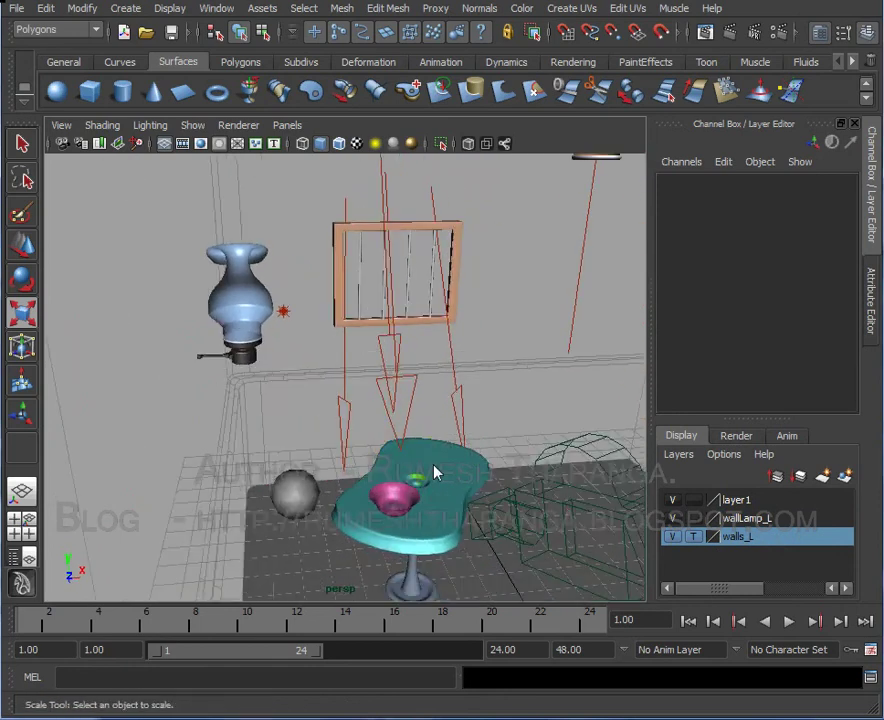
pyautogui.keyDown('alt'); pyautogui.moveTo(351, 432); pyautogui.dragTo(450, 520, button='middle'); pyautogui.keyUp('alt')
pyautogui.moveTo(452, 520)
pyautogui.keyDown('alt'); pyautogui.mouseDown()
pyautogui.moveTo(444, 450)
pyautogui.moveTo(470, 470)
pyautogui.mouseUp(); pyautogui.keyUp('alt')
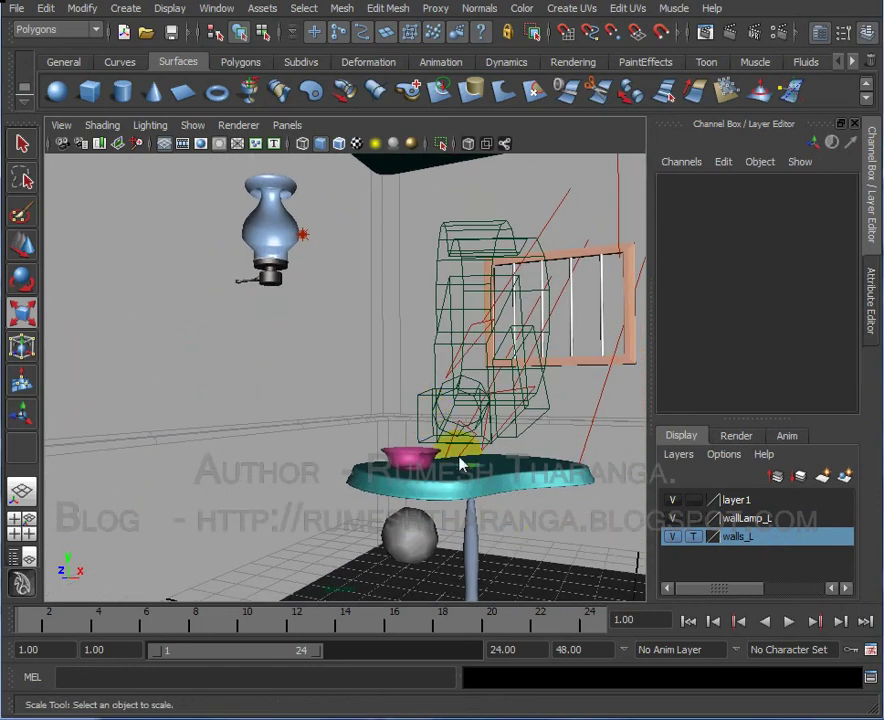
pyautogui.keyDown('alt'); pyautogui.moveTo(516, 536); pyautogui.dragTo(490, 465, button='middle'); pyautogui.keyUp('alt')
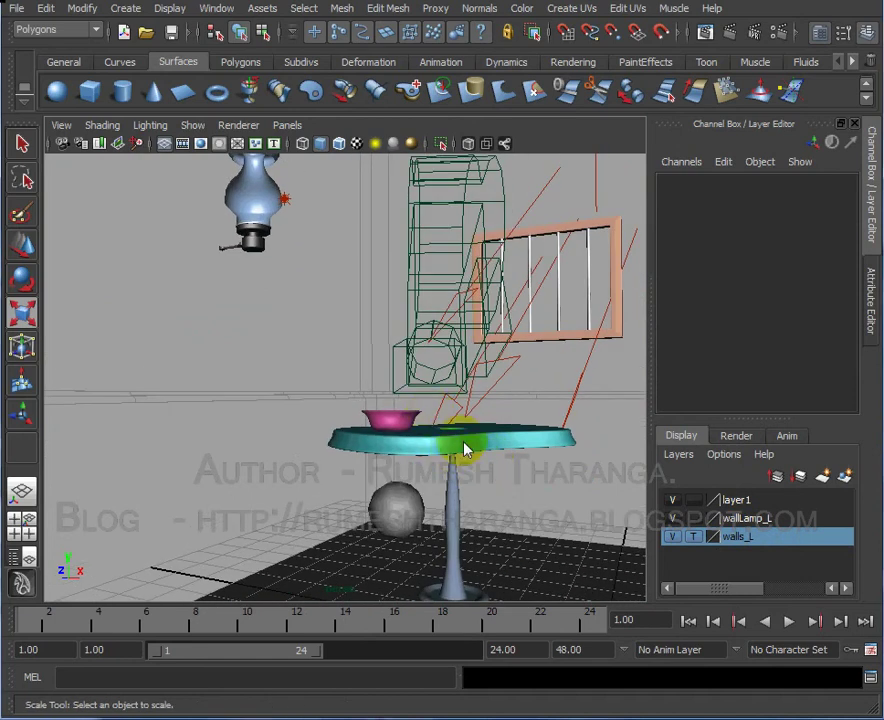
pyautogui.moveTo(472, 445)
pyautogui.keyDown('alt'); pyautogui.mouseDown()
pyautogui.moveTo(438, 351)
pyautogui.moveTo(345, 438)
pyautogui.moveTo(397, 458)
pyautogui.mouseUp(); pyautogui.keyUp('alt')
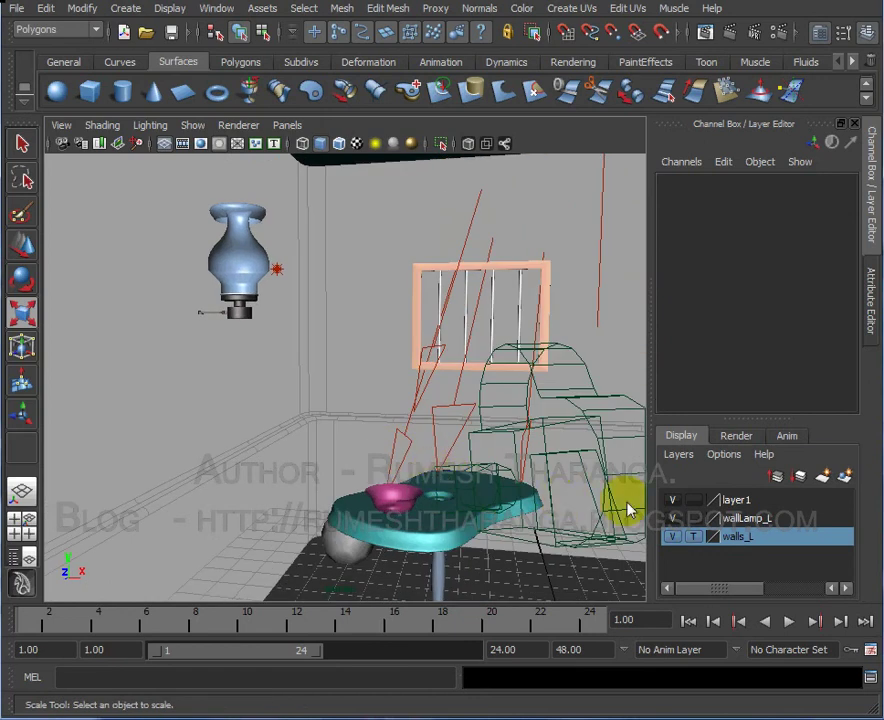
pyautogui.keyDown('alt'); pyautogui.moveTo(495, 470); pyautogui.dragTo(462, 466); pyautogui.keyUp('alt')
pyautogui.moveTo(462, 466)
pyautogui.keyDown('alt'); pyautogui.mouseDown(button='middle')
pyautogui.moveTo(516, 476)
pyautogui.moveTo(456, 524)
pyautogui.mouseUp(button='middle'); pyautogui.keyUp('alt')
pyautogui.keyDown('alt'); pyautogui.moveTo(456, 524); pyautogui.dragTo(325, 488); pyautogui.keyUp('alt')
pyautogui.keyDown('alt'); pyautogui.moveTo(325, 488); pyautogui.dragTo(404, 517, button='middle'); pyautogui.keyUp('alt')
pyautogui.moveTo(404, 517)
pyautogui.keyDown('alt'); pyautogui.mouseDown()
pyautogui.moveTo(326, 517)
pyautogui.moveTo(344, 522)
pyautogui.mouseUp(); pyautogui.keyUp('alt')
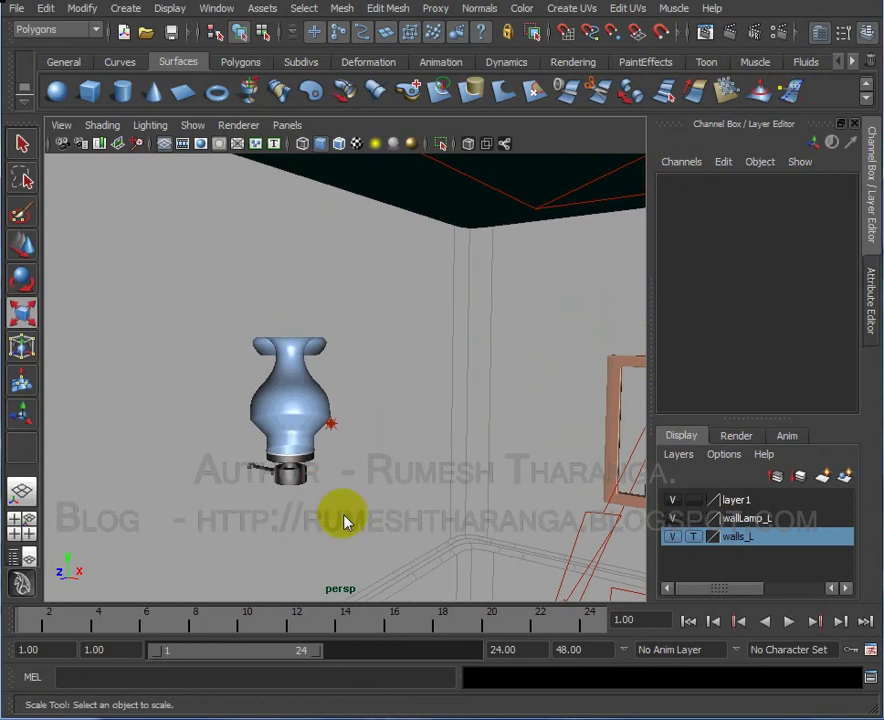
# Switch walls_L to Reference display and view the solid left wall and lamp
pyautogui.click(695, 539)
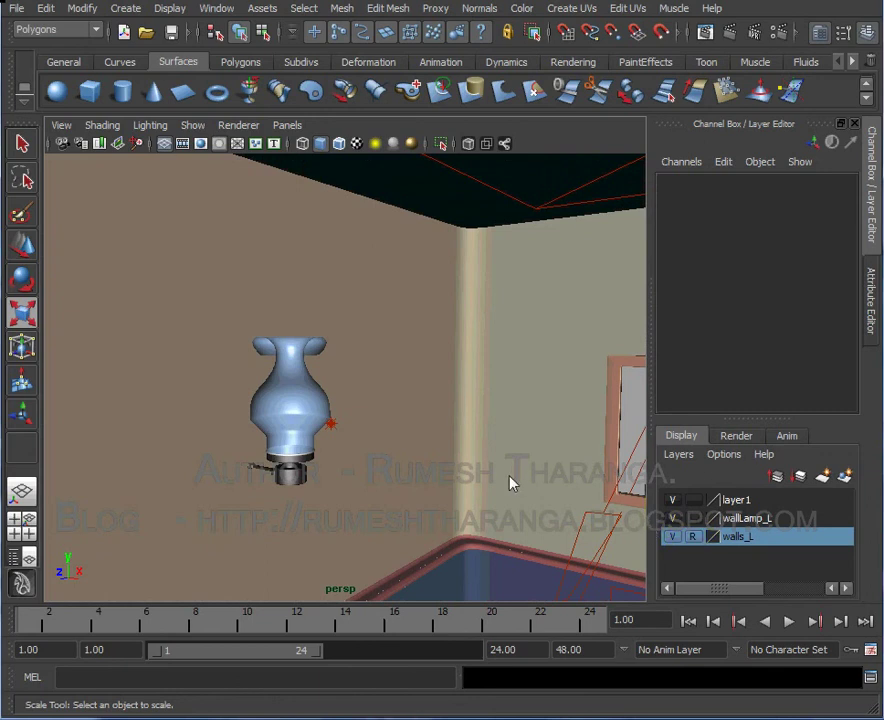
pyautogui.keyDown('alt'); pyautogui.moveTo(507, 479); pyautogui.dragTo(529, 499, button='right'); pyautogui.keyUp('alt')
pyautogui.moveTo(529, 499)
pyautogui.keyDown('alt'); pyautogui.mouseDown()
pyautogui.moveTo(436, 522)
pyautogui.moveTo(482, 510)
pyautogui.mouseUp(); pyautogui.keyUp('alt')
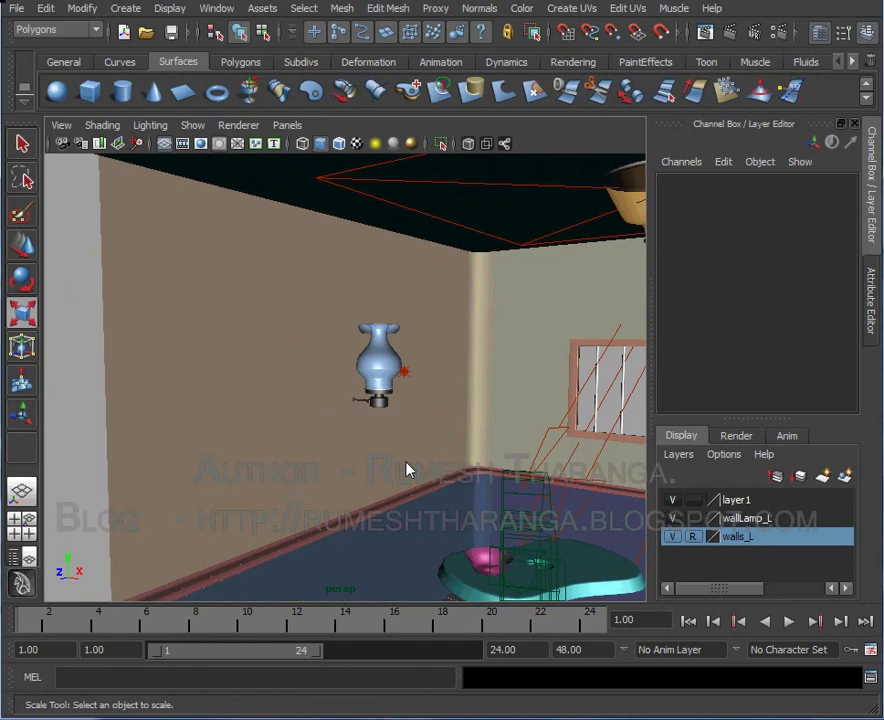
pyautogui.keyDown('alt'); pyautogui.moveTo(390, 476); pyautogui.dragTo(438, 470); pyautogui.keyUp('alt')
pyautogui.keyDown('alt'); pyautogui.moveTo(438, 470); pyautogui.dragTo(362, 445, button='middle'); pyautogui.keyUp('alt')
pyautogui.moveTo(362, 445)
pyautogui.keyDown('alt'); pyautogui.mouseDown()
pyautogui.moveTo(400, 426)
pyautogui.moveTo(290, 422)
pyautogui.moveTo(302, 458)
pyautogui.moveTo(287, 407)
pyautogui.moveTo(374, 454)
pyautogui.moveTo(470, 448)
pyautogui.moveTo(478, 425)
pyautogui.mouseUp(); pyautogui.keyUp('alt')
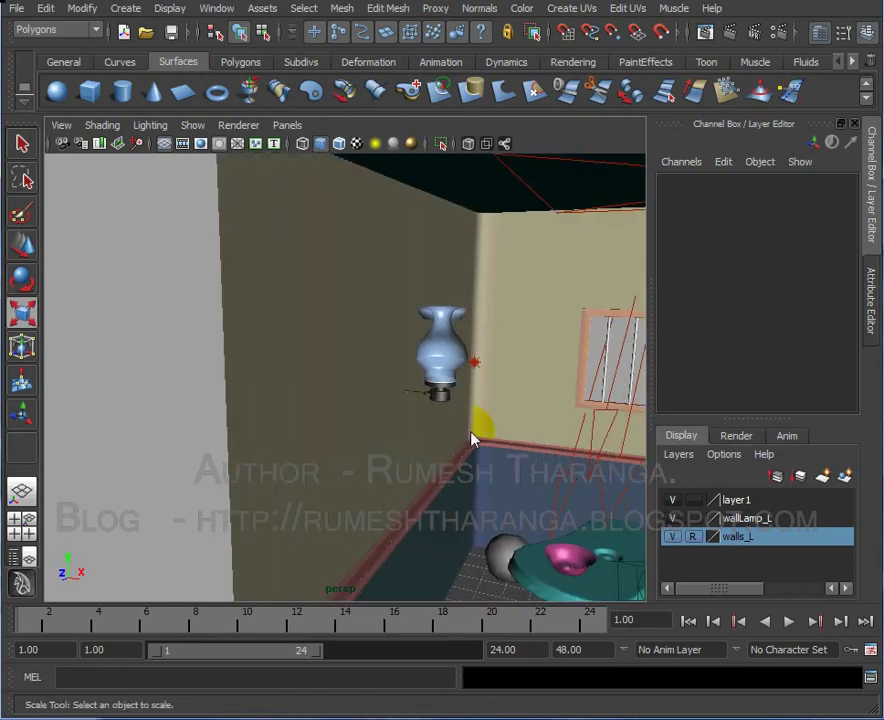
# Orbit around the table, window and wall lamp to inspect them closer
pyautogui.moveTo(523, 464)
pyautogui.keyDown('alt'); pyautogui.mouseDown()
pyautogui.moveTo(462, 436)
pyautogui.moveTo(483, 457)
pyautogui.mouseUp(); pyautogui.keyUp('alt')
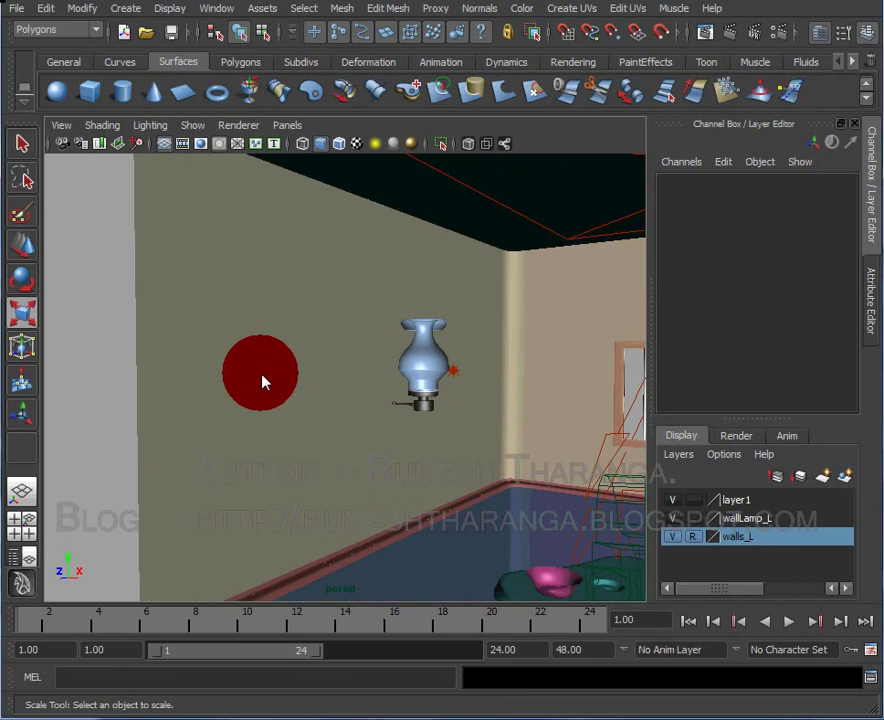
pyautogui.keyDown('alt'); pyautogui.moveTo(369, 446); pyautogui.dragTo(383, 436, button='right'); pyautogui.keyUp('alt')
pyautogui.moveTo(383, 436)
pyautogui.keyDown('alt'); pyautogui.mouseDown()
pyautogui.moveTo(486, 494)
pyautogui.moveTo(534, 536)
pyautogui.moveTo(505, 445)
pyautogui.mouseUp(); pyautogui.keyUp('alt')
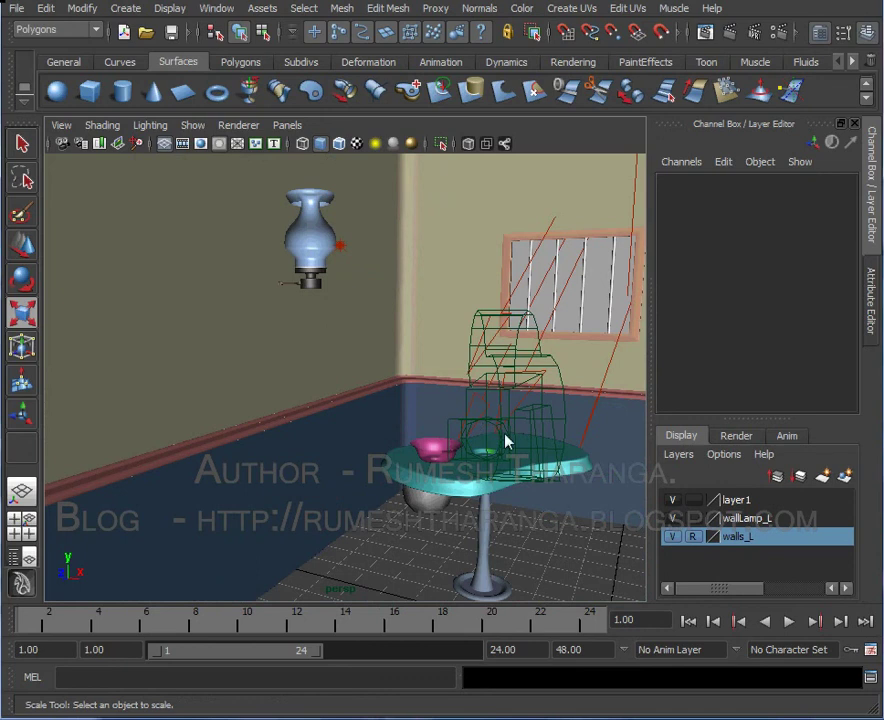
pyautogui.moveTo(536, 457)
pyautogui.keyDown('alt'); pyautogui.mouseDown()
pyautogui.moveTo(549, 545)
pyautogui.moveTo(493, 474)
pyautogui.moveTo(474, 405)
pyautogui.moveTo(474, 425)
pyautogui.mouseUp(); pyautogui.keyUp('alt')
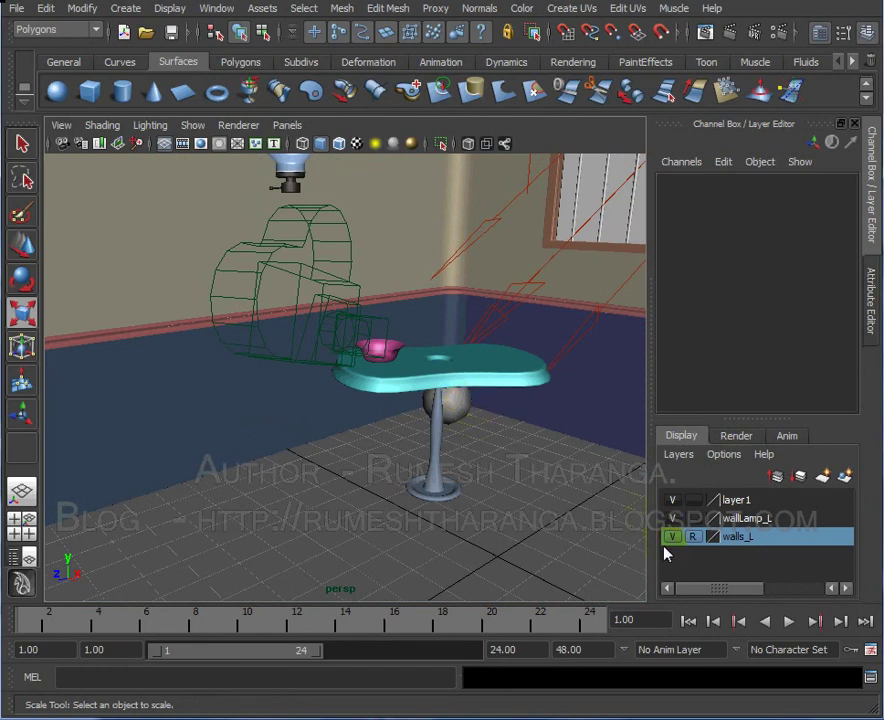
pyautogui.moveTo(448, 440)
pyautogui.keyDown('alt'); pyautogui.mouseDown()
pyautogui.moveTo(442, 448)
pyautogui.moveTo(393, 430)
pyautogui.moveTo(482, 500)
pyautogui.mouseUp(); pyautogui.keyUp('alt')
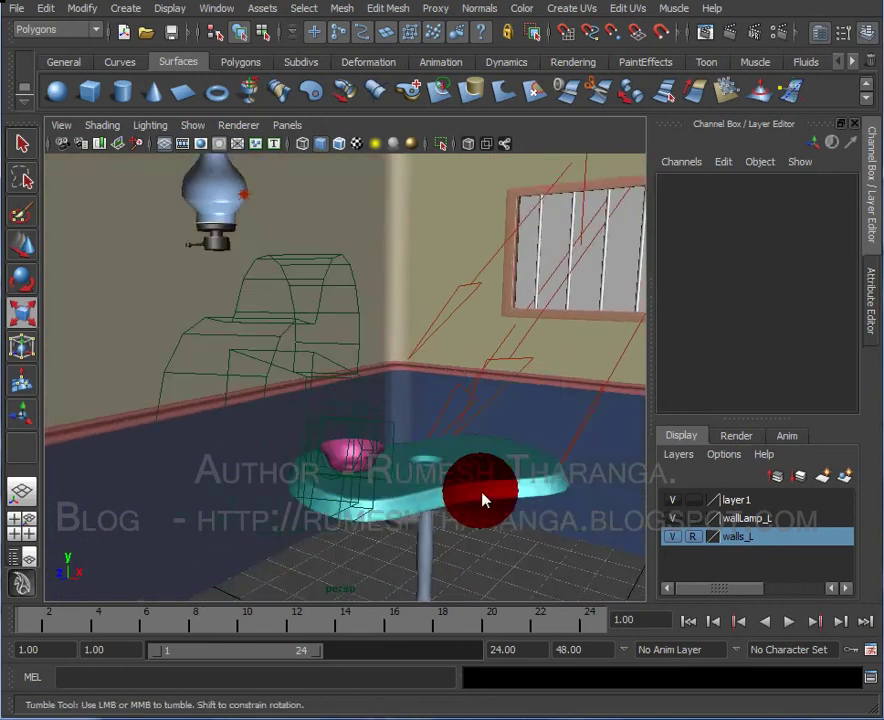
# Zoom out and settle on a frontal view of the whole room
pyautogui.scroll(-5, 482, 500)
pyautogui.scroll(-3, 483, 414)
pyautogui.keyDown('alt'); pyautogui.moveTo(533, 483); pyautogui.dragTo(491, 456, button='middle'); pyautogui.keyUp('alt')
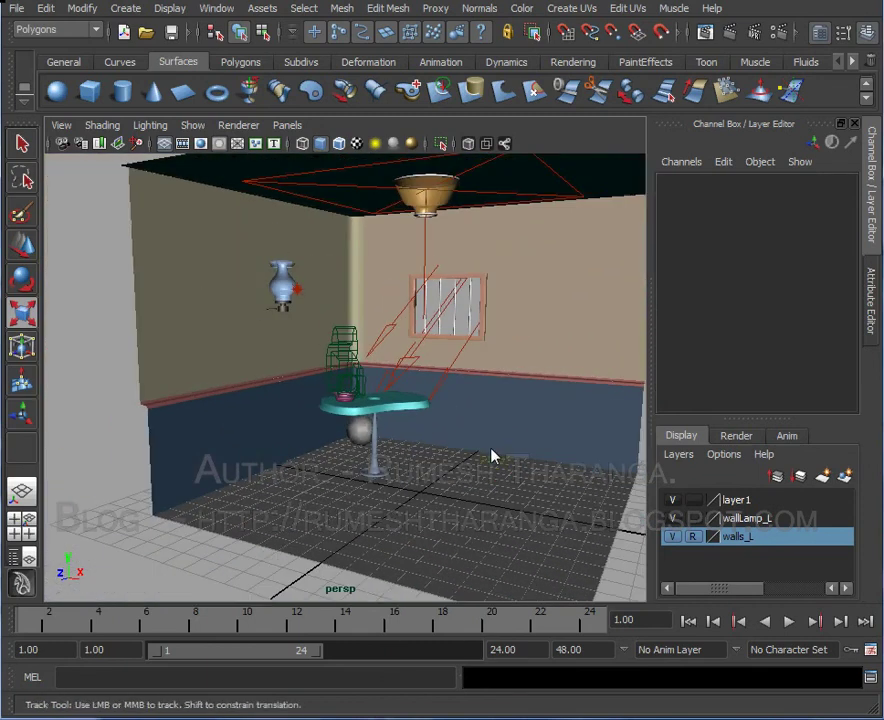
pyautogui.keyDown('alt'); pyautogui.moveTo(491, 456); pyautogui.dragTo(603, 461); pyautogui.keyUp('alt')
pyautogui.keyDown('alt'); pyautogui.moveTo(565, 425); pyautogui.dragTo(556, 467, button='middle'); pyautogui.keyUp('alt')
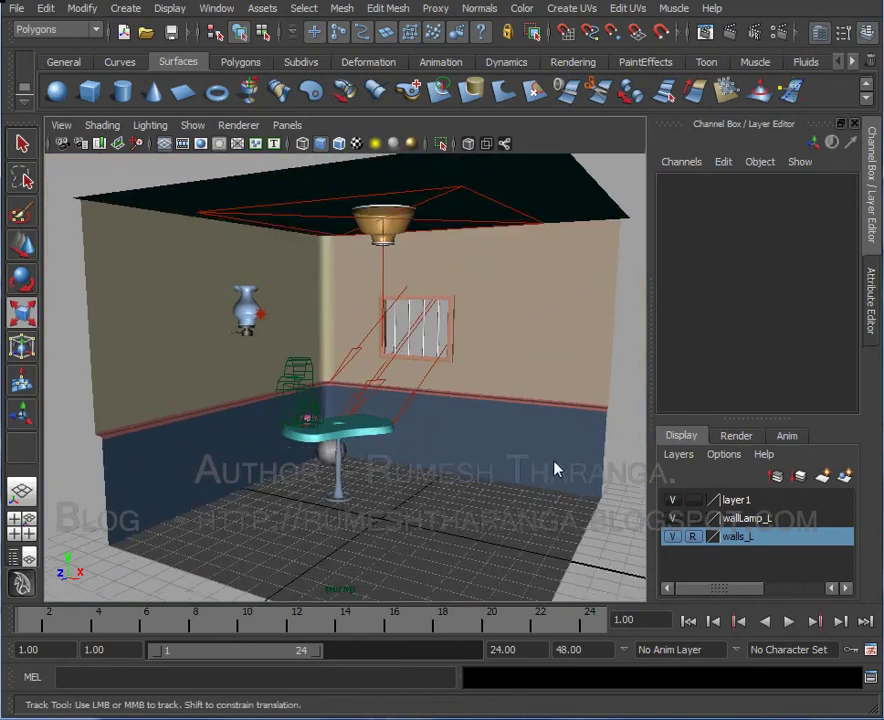
pyautogui.moveTo(556, 467)
pyautogui.keyDown('alt'); pyautogui.mouseDown()
pyautogui.moveTo(558, 479)
pyautogui.moveTo(465, 490)
pyautogui.moveTo(470, 480)
pyautogui.mouseUp(); pyautogui.keyUp('alt')
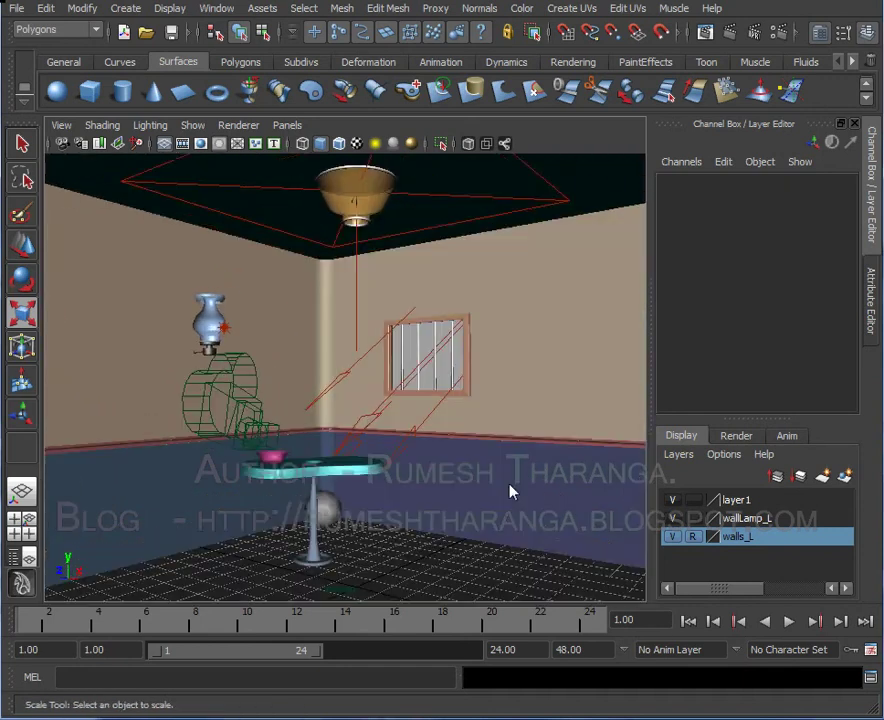
pyautogui.keyDown('alt'); pyautogui.moveTo(470, 480); pyautogui.dragTo(452, 479, button='right'); pyautogui.keyUp('alt')
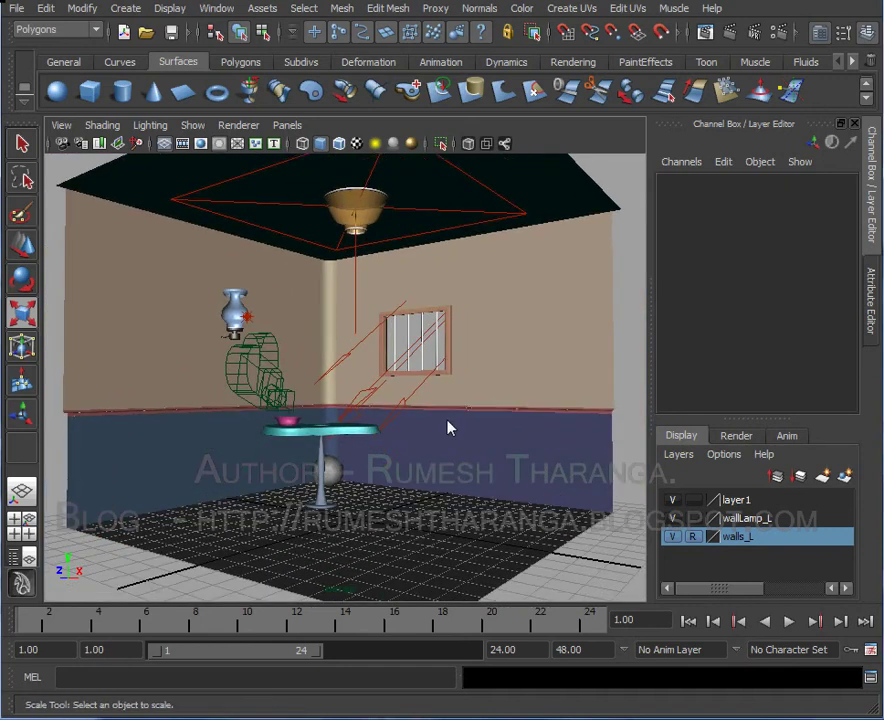